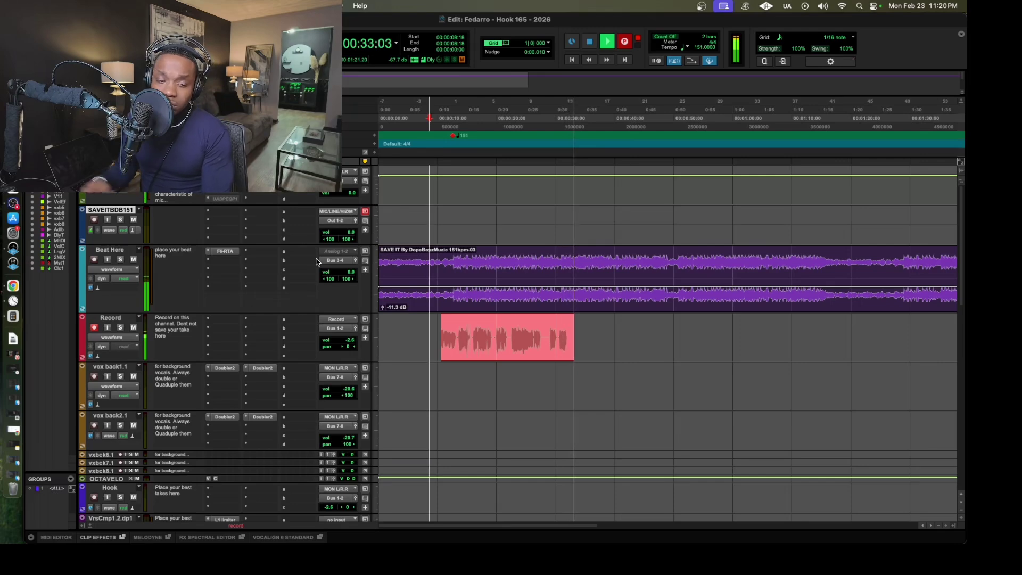
key("super+Tab")
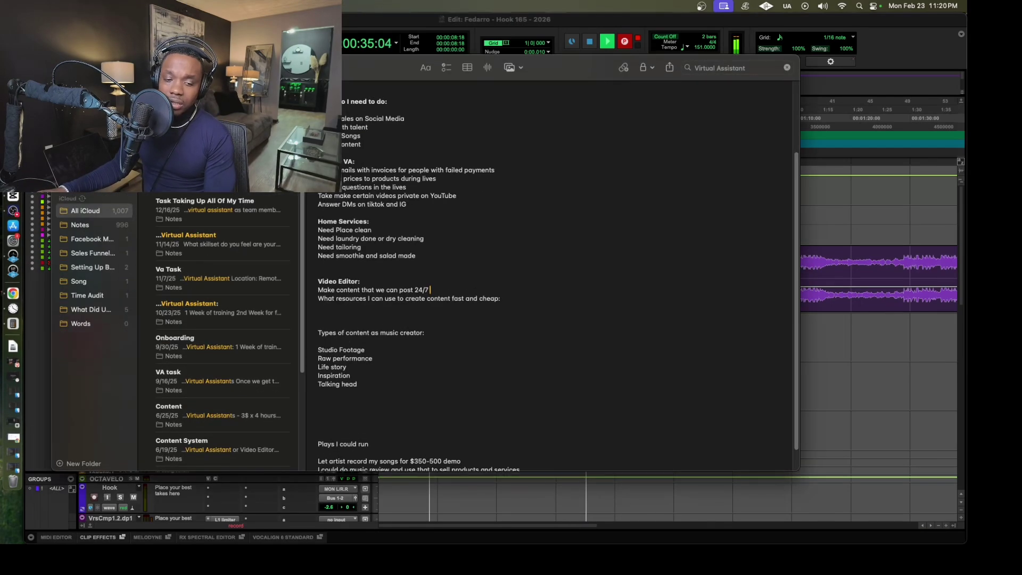
key("super+Tab")
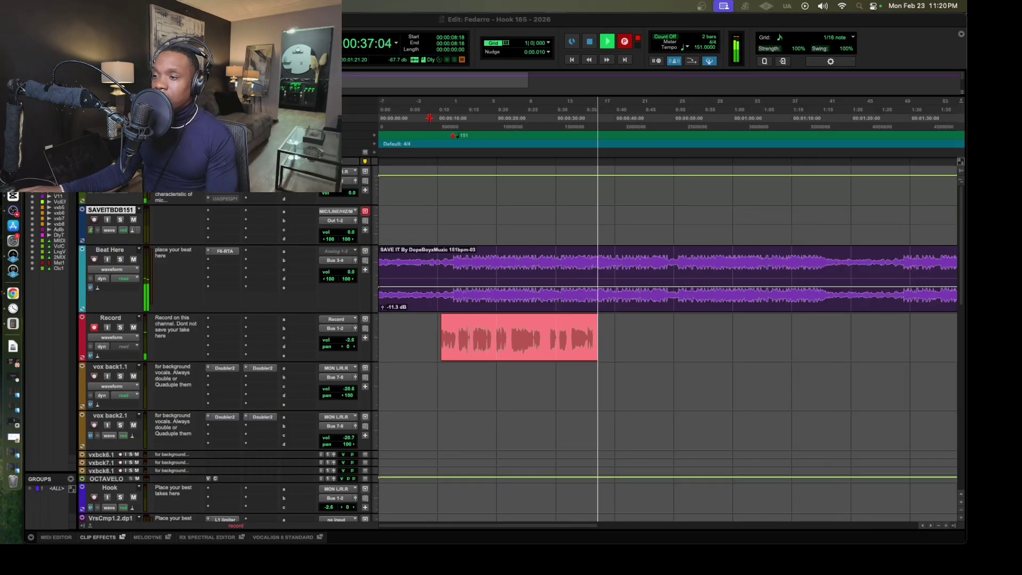
scroll(296, 477, "down", 5)
scroll(296, 477, "up", 5)
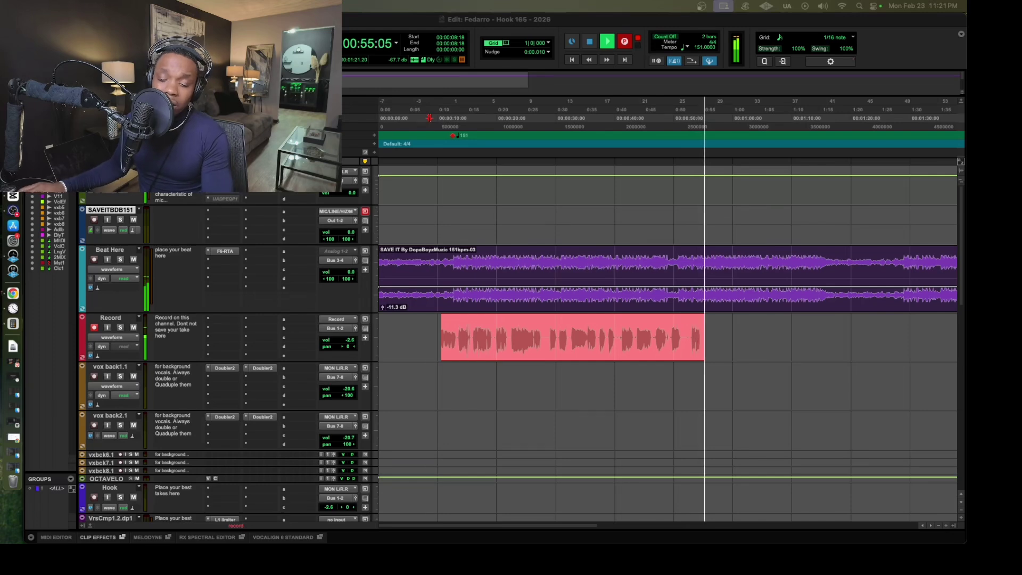
End the vocal take and move the tracks from Hook through Verse Comp 1.2 directly below the Record track.
left_click(670, 120)
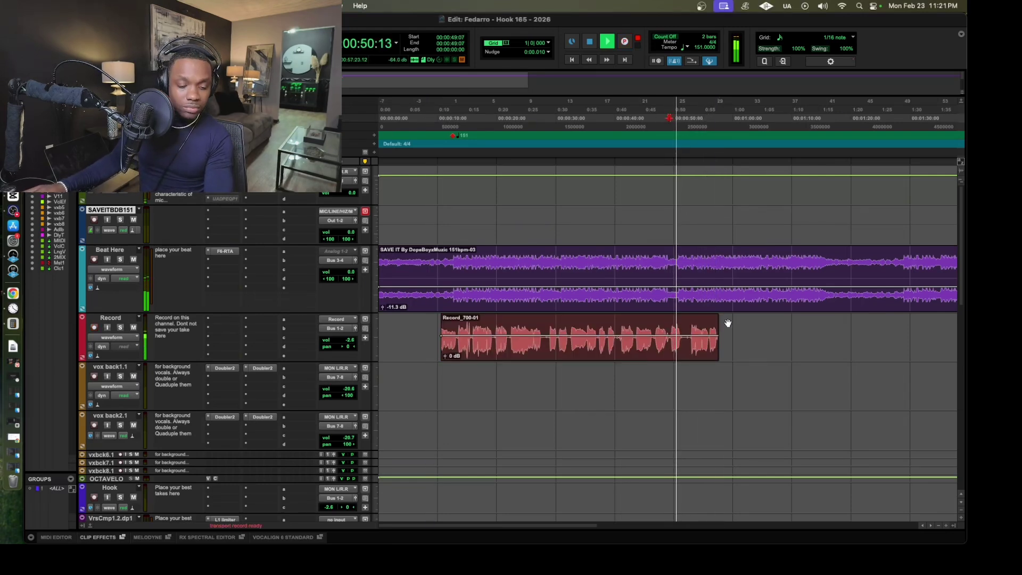
scroll(400, 368, "down", 2)
scroll(400, 368, "down", 1)
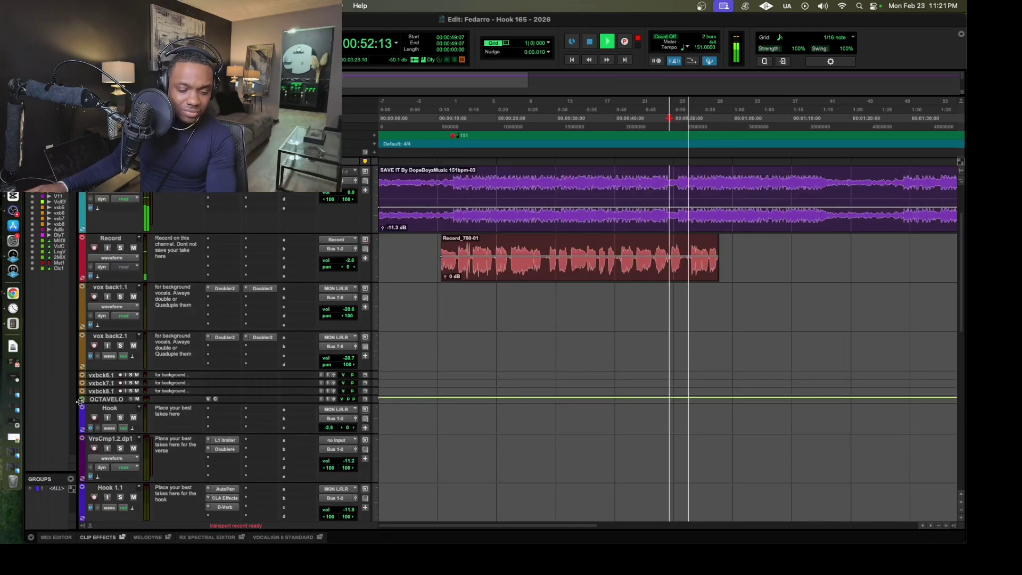
left_click(99, 405)
scroll(114, 432, "down", 3)
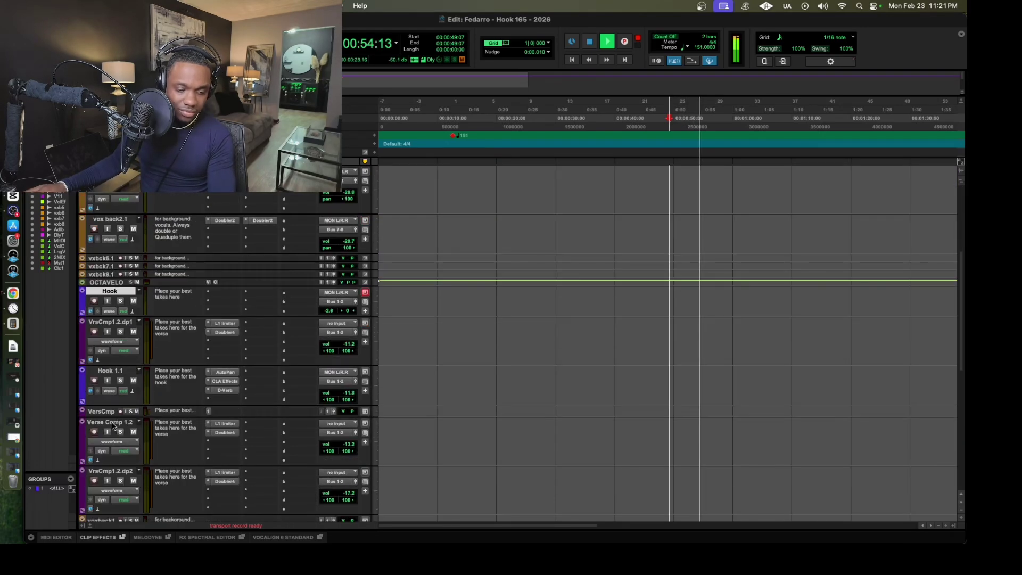
left_click_drag(108, 415, 109, 323)
scroll(109, 322, "up", 1)
scroll(110, 322, "up", 2)
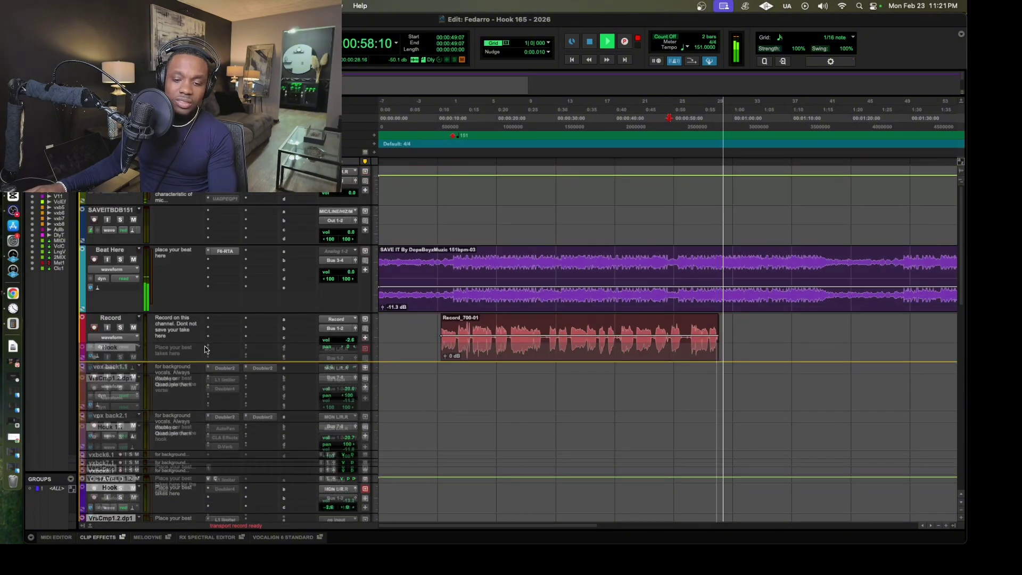
Move the phrase between 00:00:49:14 and 00:00:52:29 from the Record track onto the Hook track and set the Hook volume to -1.7.
key("space")
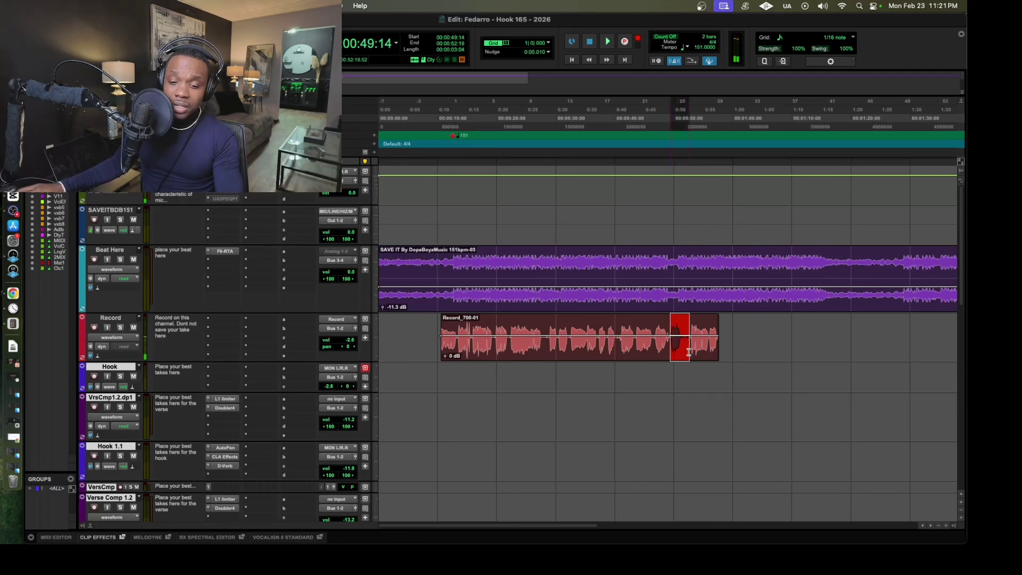
left_click_drag(683, 360, 658, 384)
key("space")
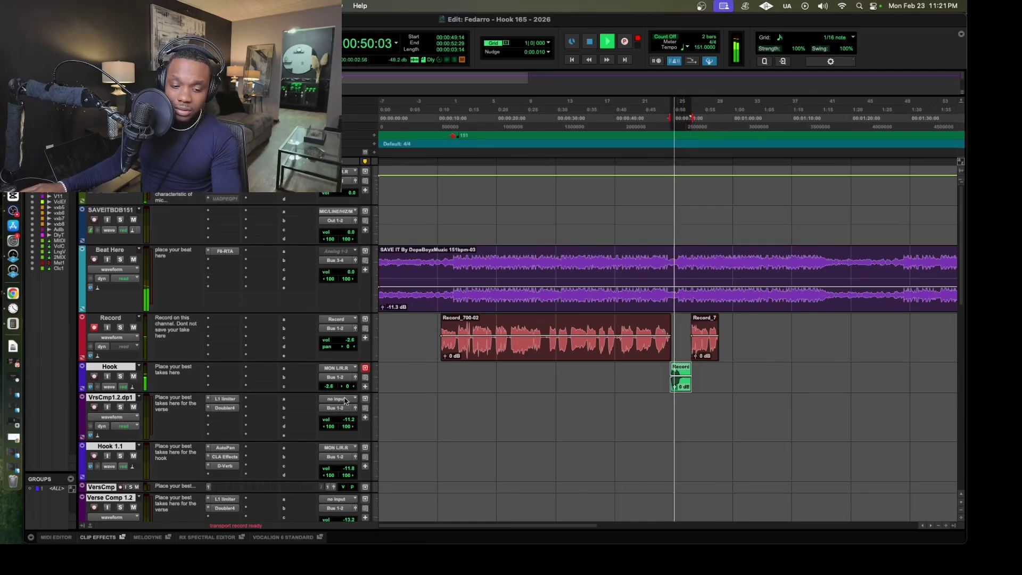
left_click(704, 335)
left_click(677, 323)
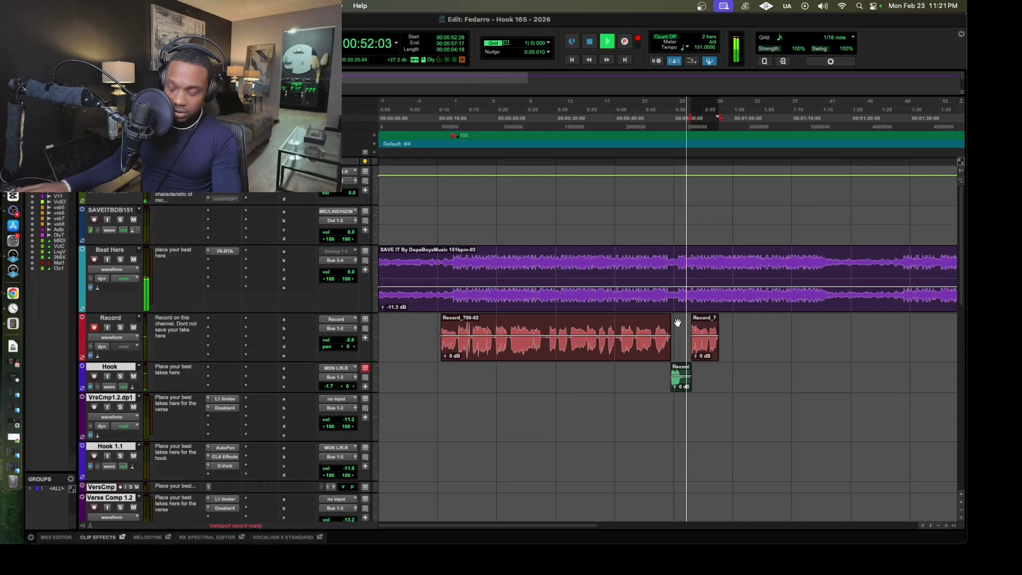
key("space")
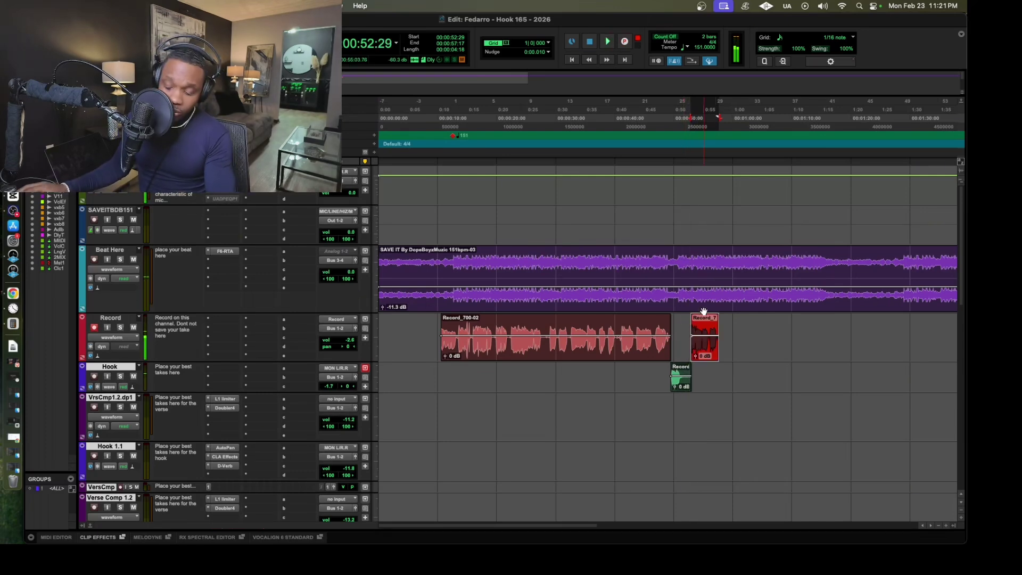
Record a new take over the last clip on the Record track, rolling in from 00:00:50:02.
key("super+bracketright")
left_click(634, 115)
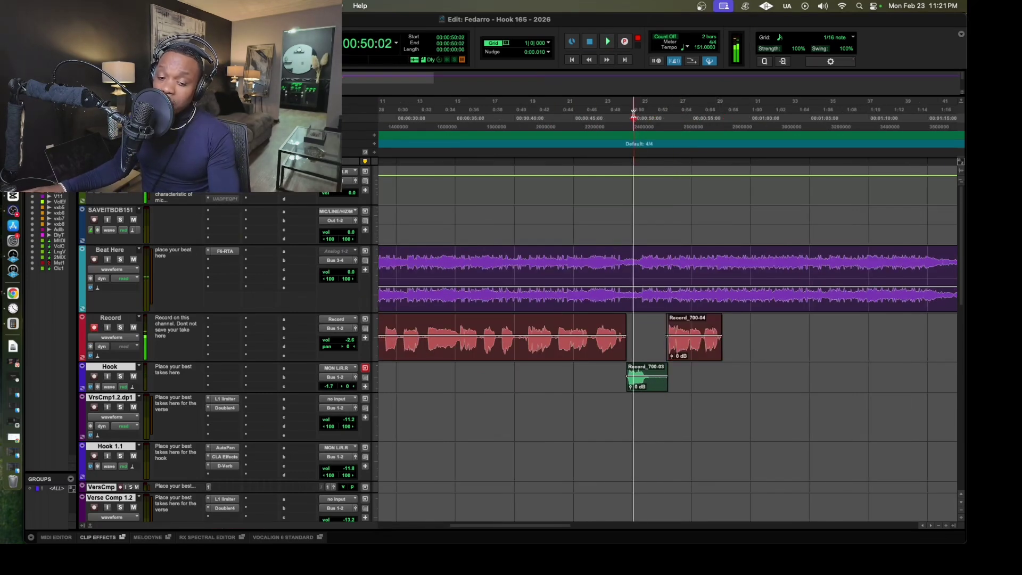
key("space")
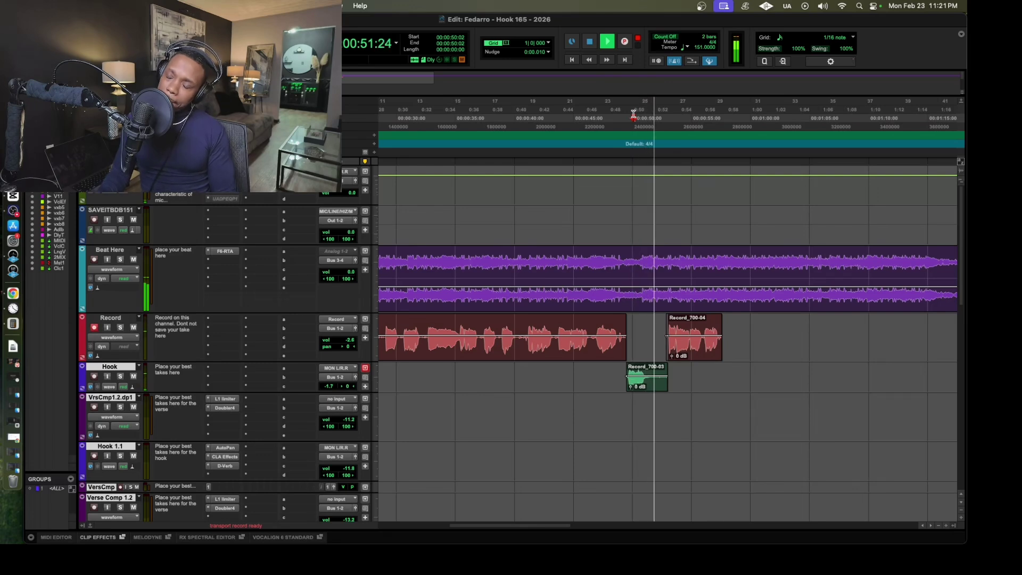
key("super+space")
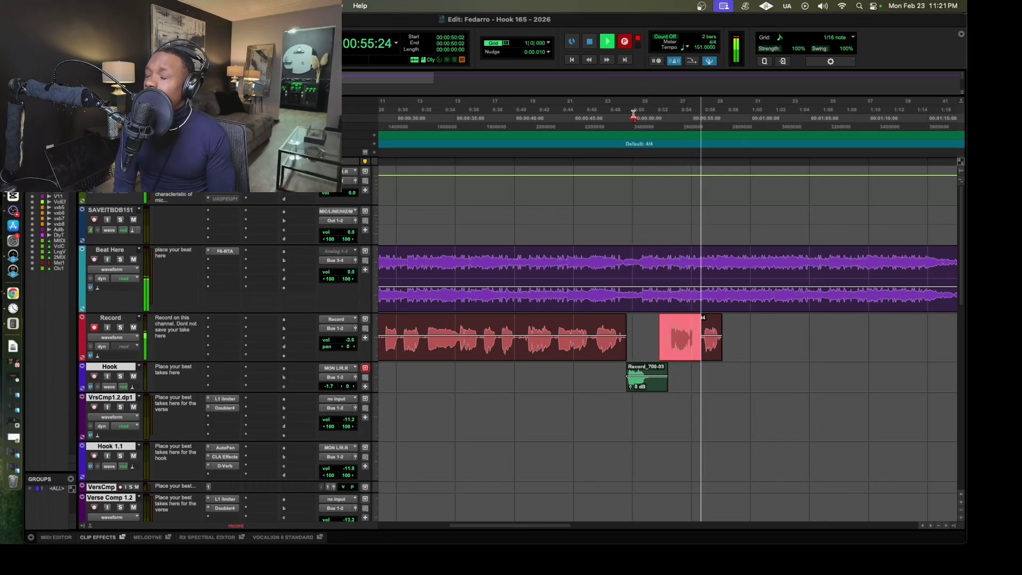
key("space")
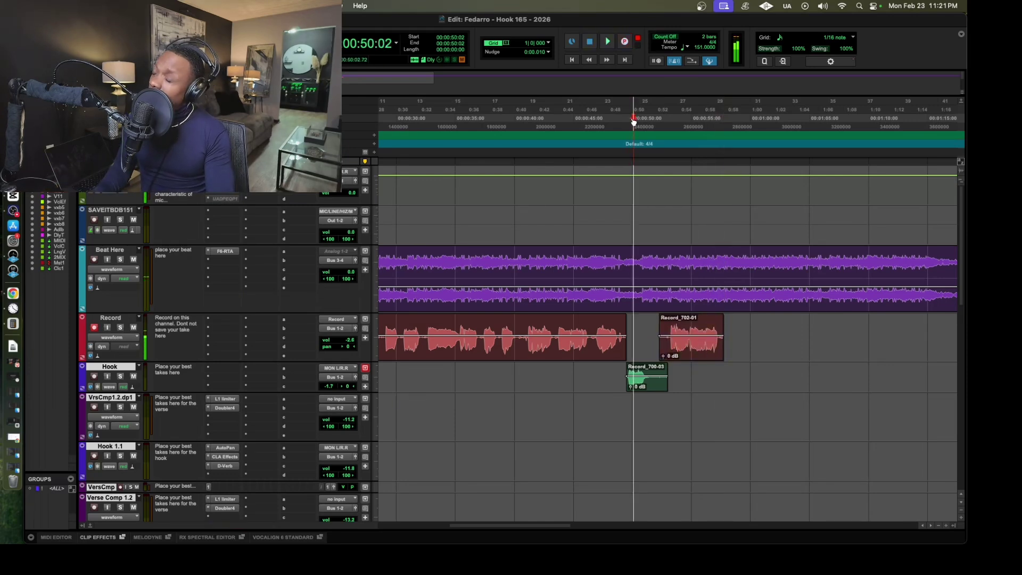
Retake the closing phrase on the Record track from the same 00:00:50:02 roll-in, stopping at 00:00:58:13.
key("space")
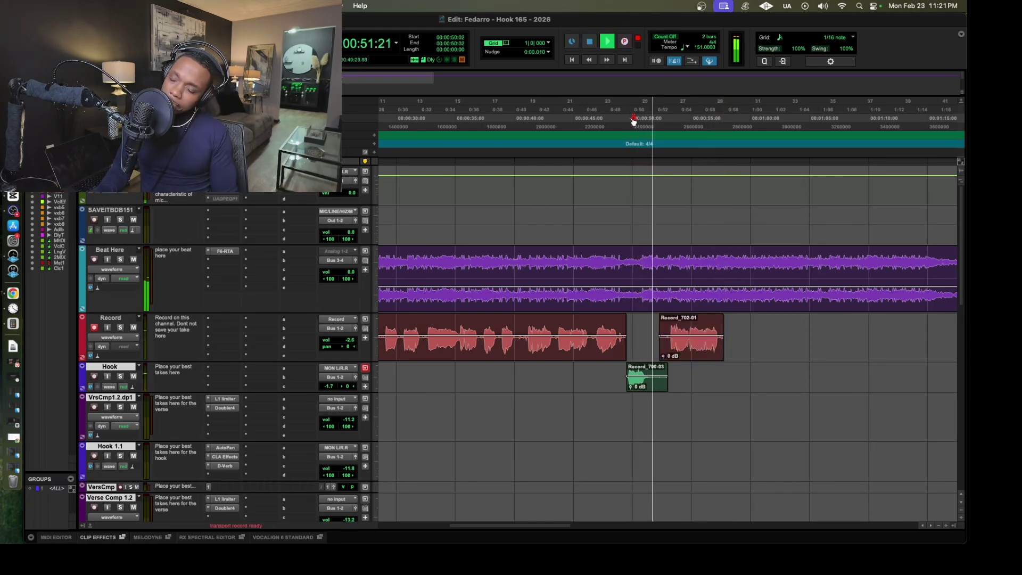
key("super+space")
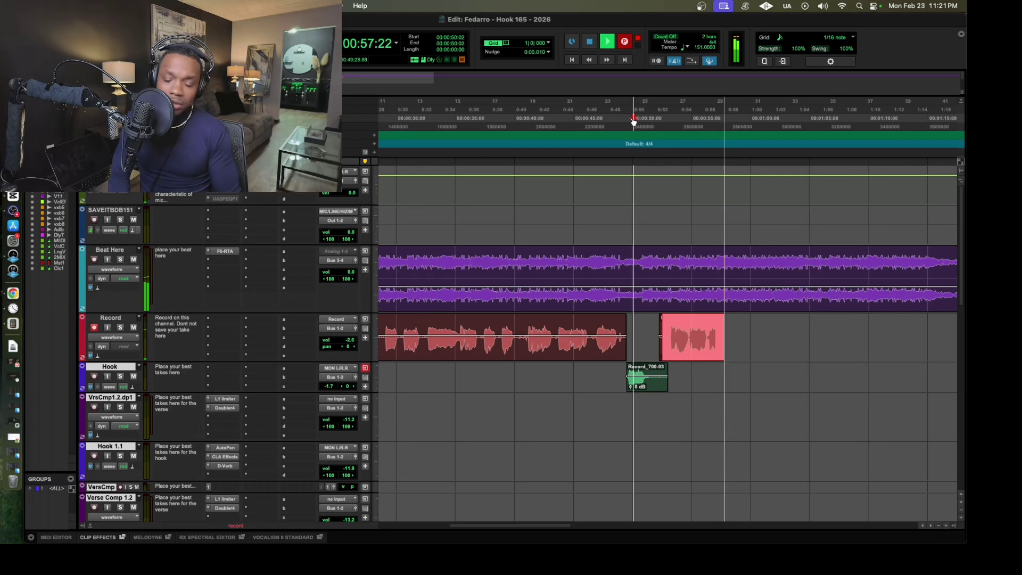
key("space")
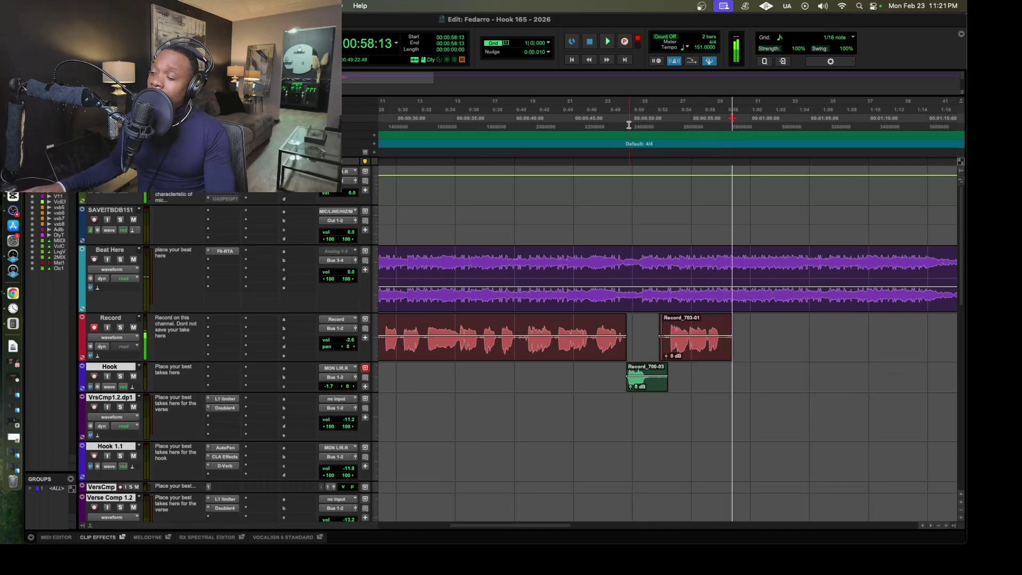
Punch in another take of the closing phrase, rolling in from 00:00:50:00 and stopping at 00:00:56:06.
left_click(632, 128)
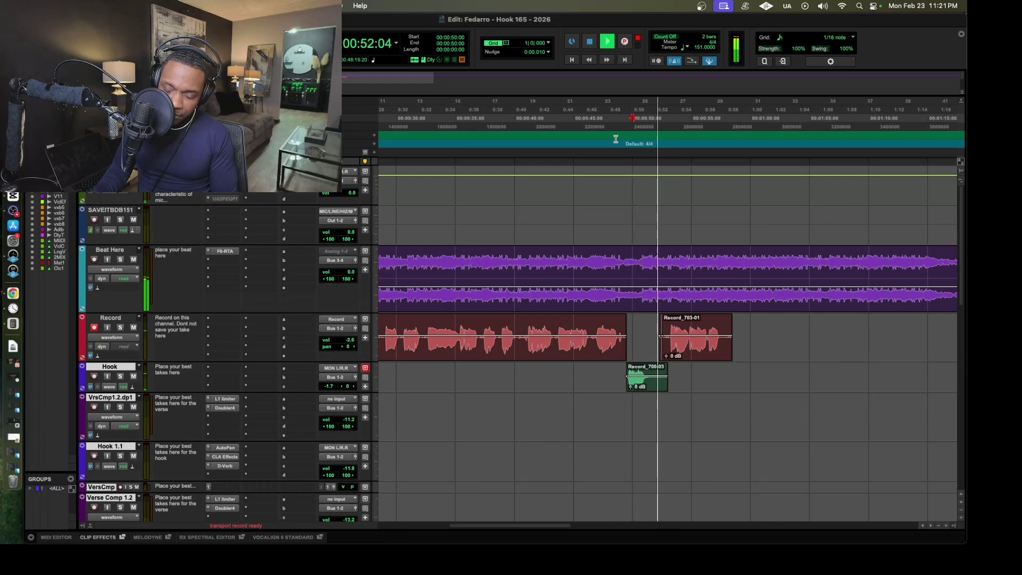
key("F12")
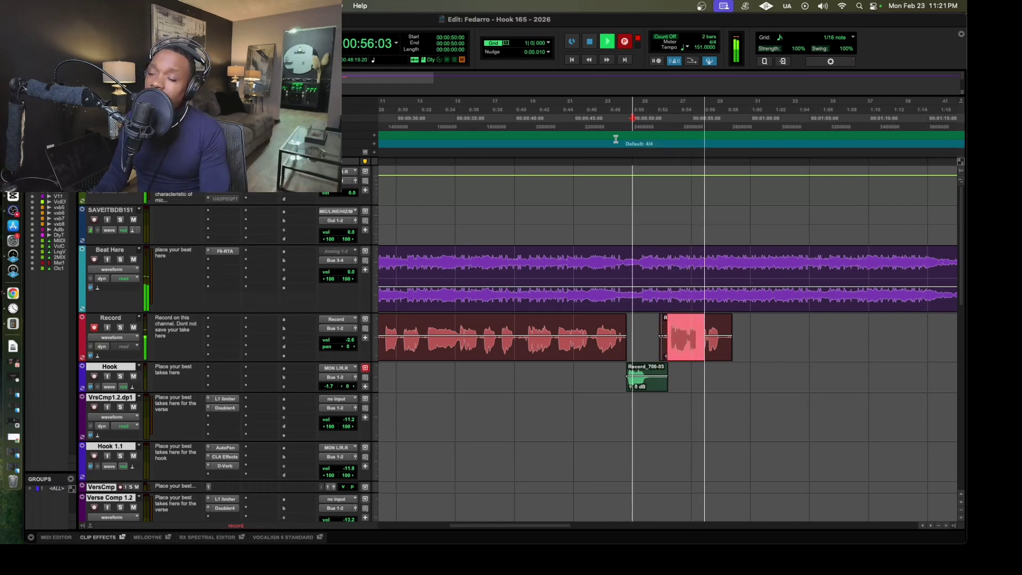
key("space")
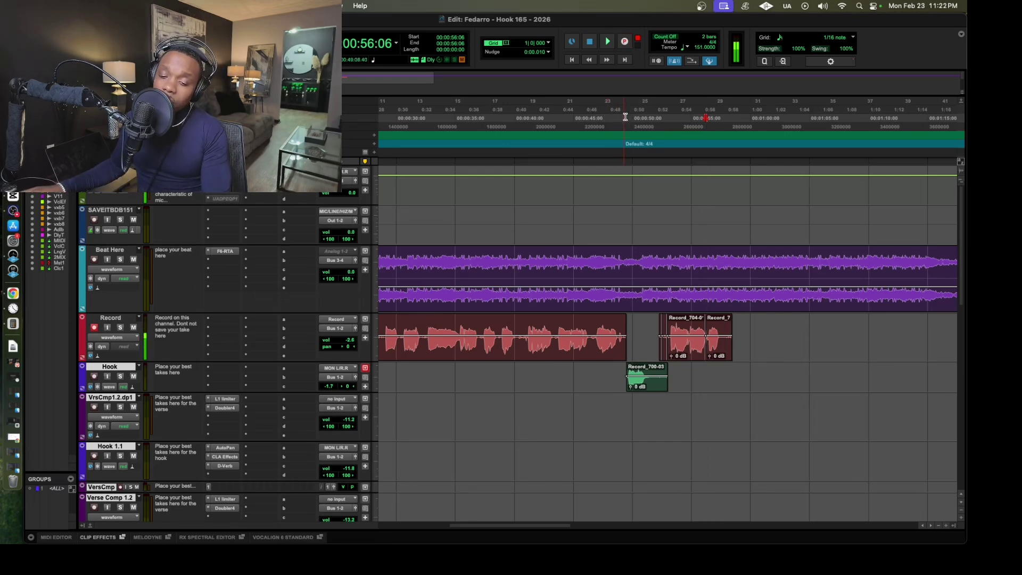
Punch in the phrase again on the Record track, rolling in from 00:00:49:22 and stopping at 00:00:55:02.
left_click(625, 116)
key("space")
key("super+bracketright")
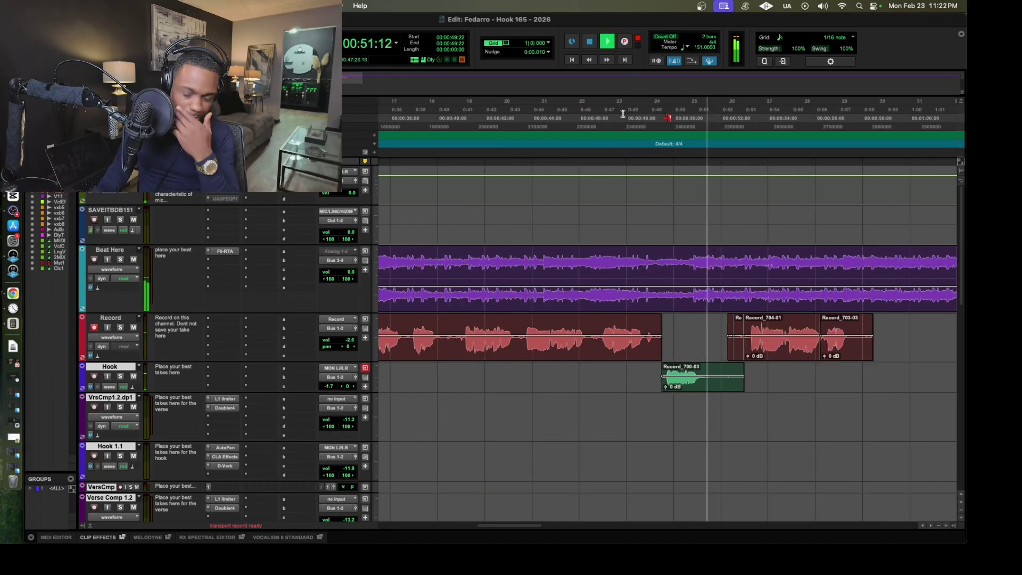
key("super+space")
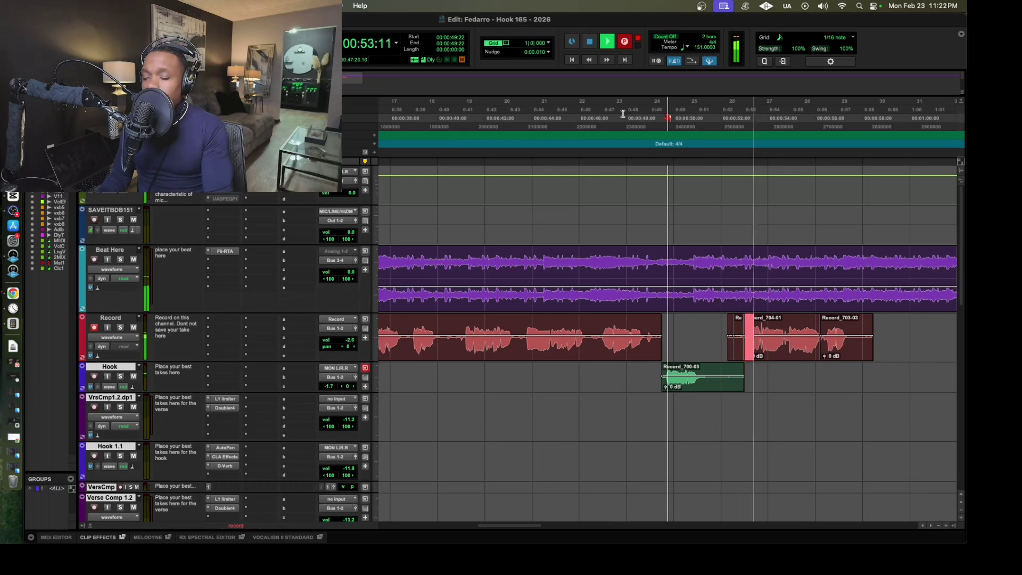
key("space")
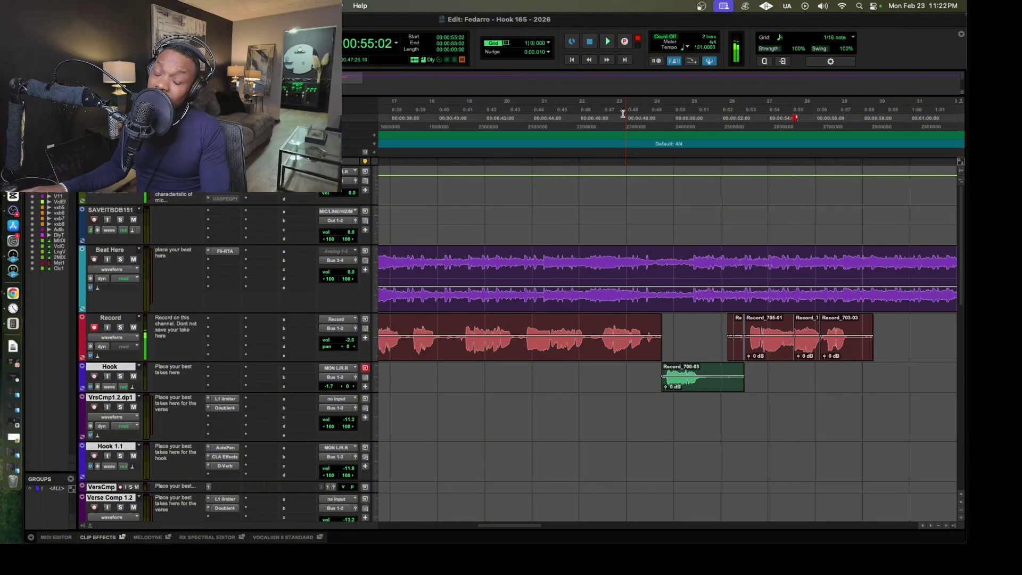
Record a full take of the closing phrase on the Record track from 00:00:52:22, rolling in from 00:00:49:23.
key("space")
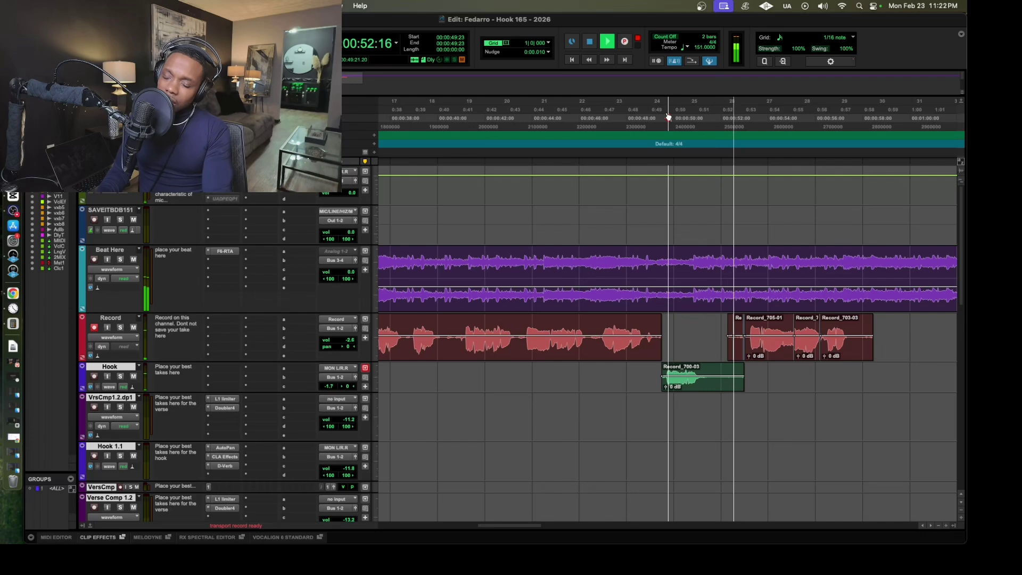
key("F12")
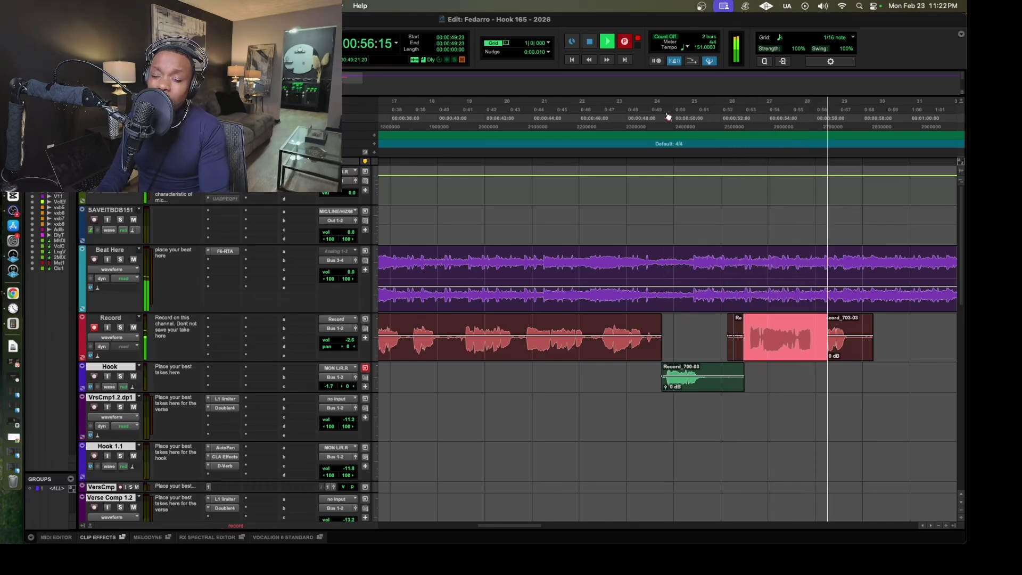
key("F12")
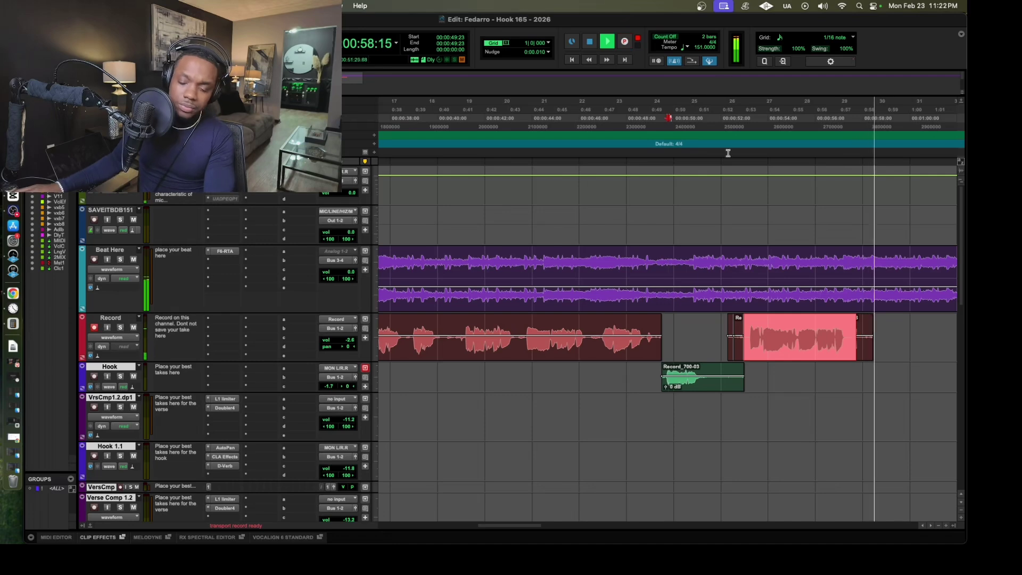
Move the new take straight down onto the Hook track and delete the leftover clip fragments around it on the Record track.
key("space")
left_click_drag(787, 348, 785, 371)
key("space")
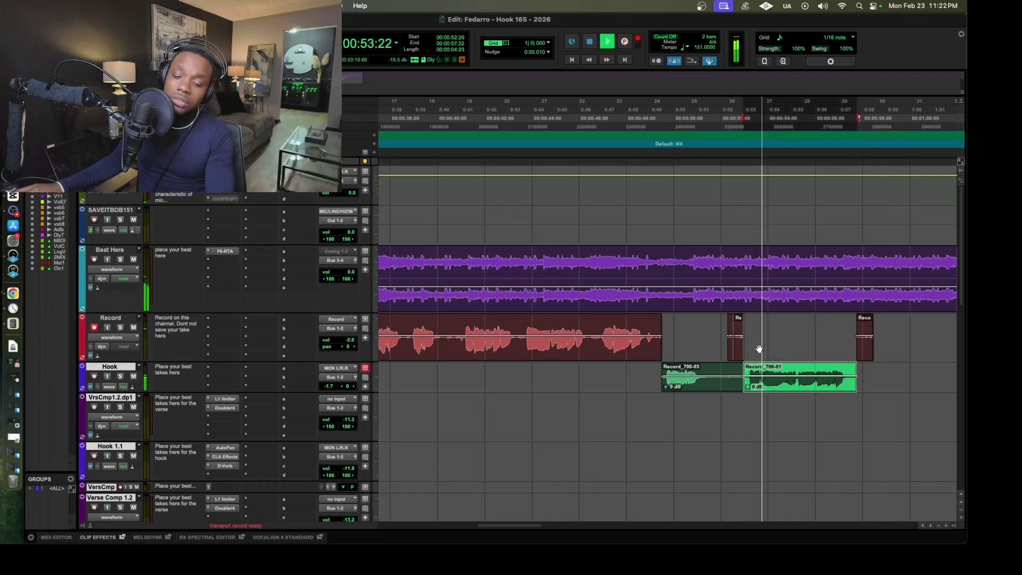
left_click_drag(721, 340, 933, 341)
key("Delete")
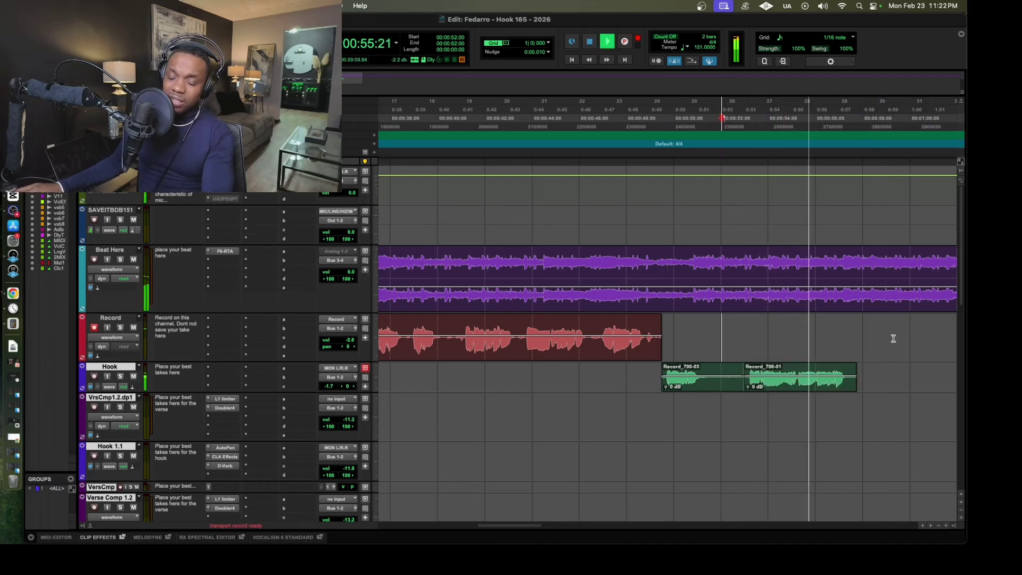
Review the Hook clips from 00:00:49:11 and record the following vocal part from about 58 seconds, rolling in from 00:00:54:05.
left_click(660, 119)
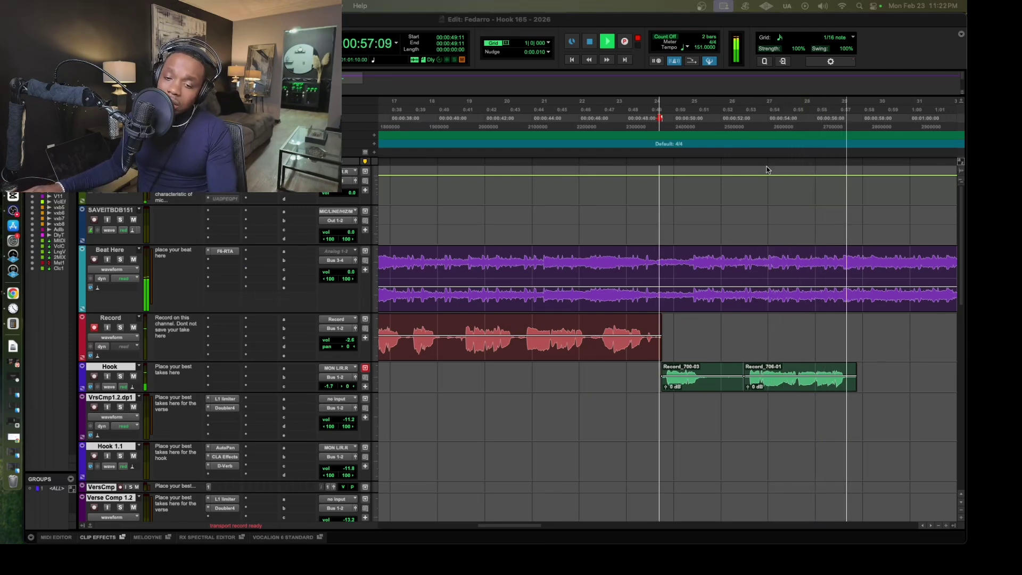
left_click(772, 127)
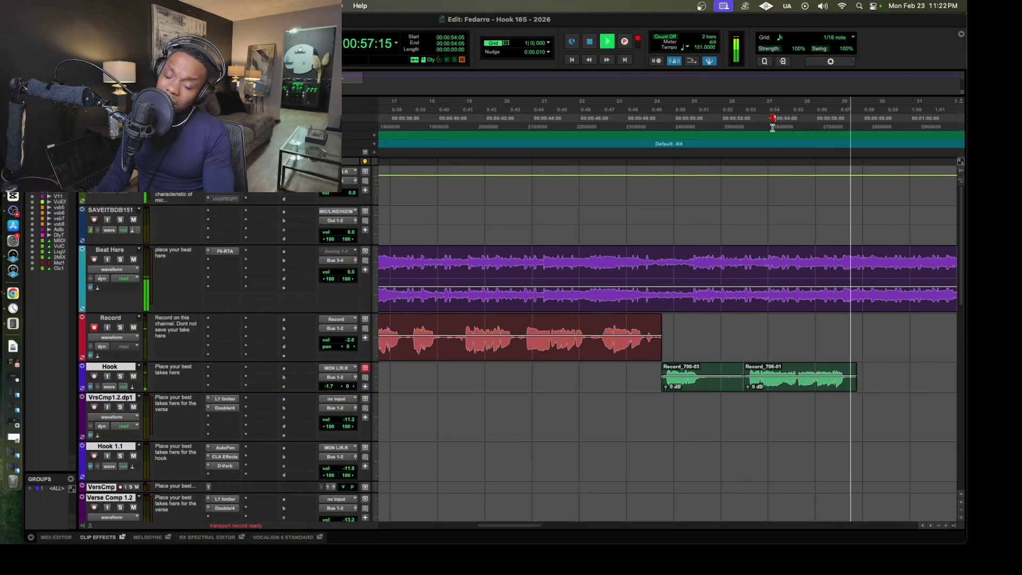
key("F12")
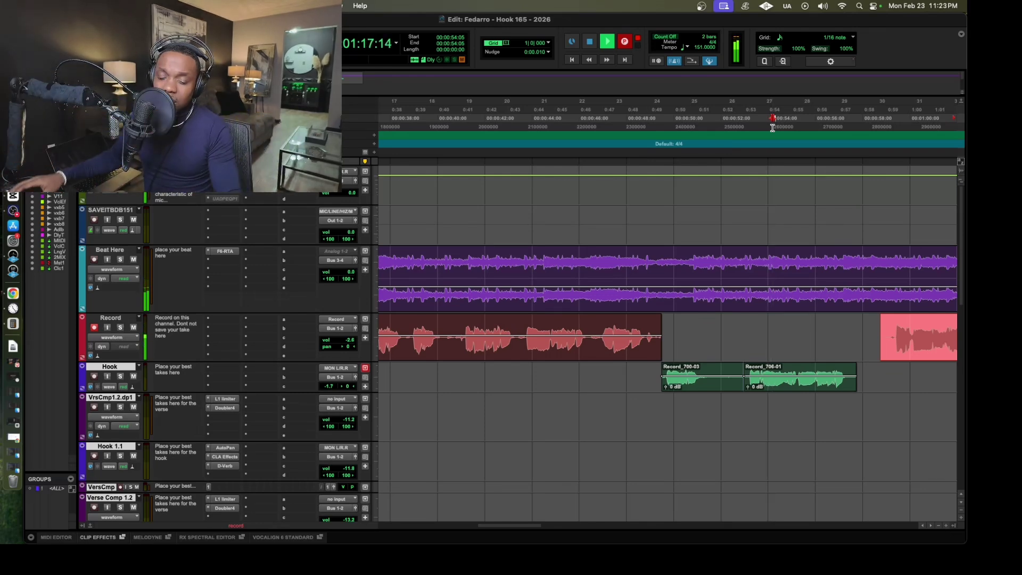
key("space")
Re-record the part following the Hook clips on the Record track, rolling in from 00:00:49:21, and resume playback from 00:00:49:07.
left_click(667, 126)
key("space")
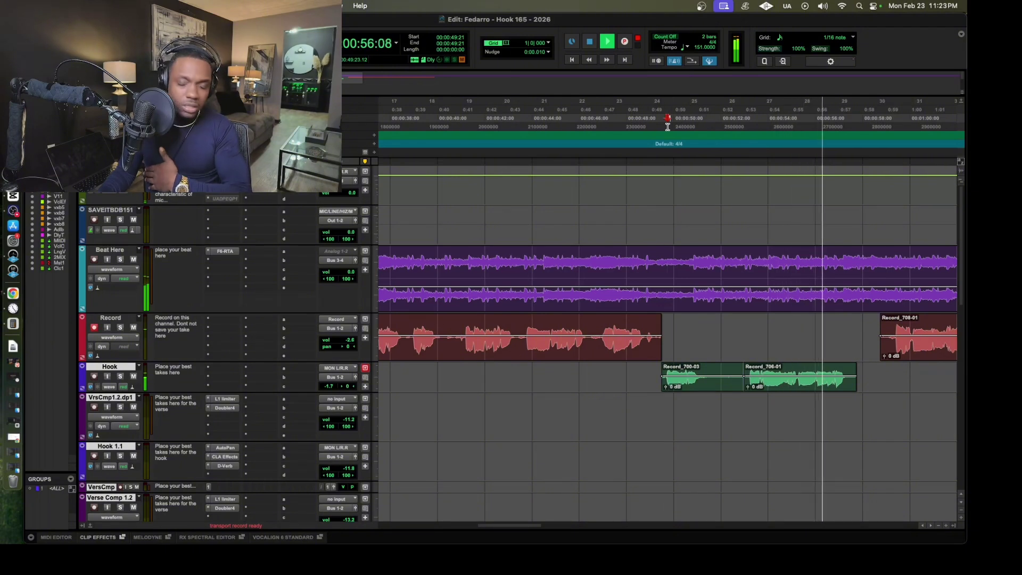
key("F12")
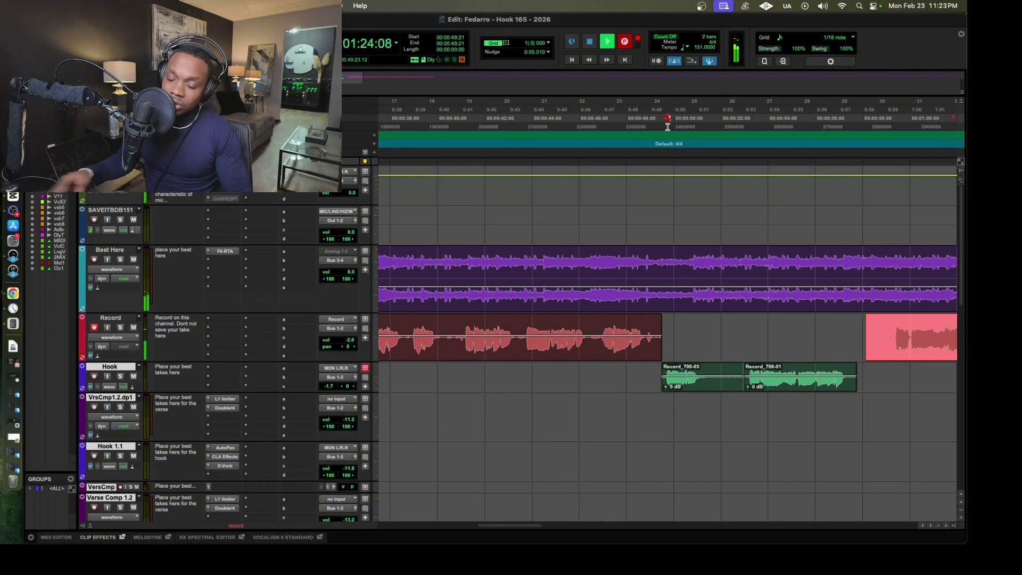
left_click(656, 122)
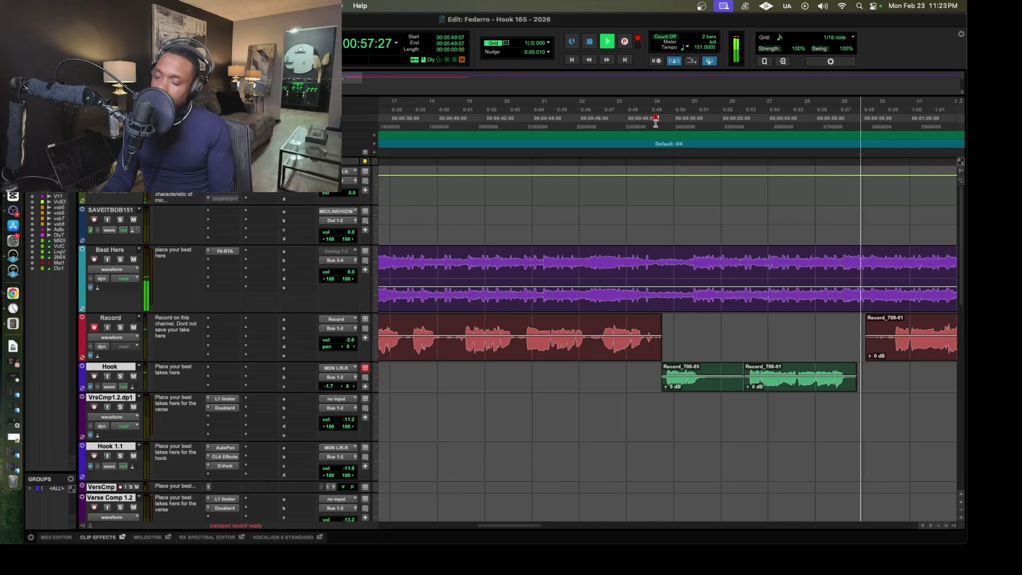
Record two takes of the part following the Hook clips on the Record track, rolling in from 00:00:49:07 and 00:00:53:24.
key("F12")
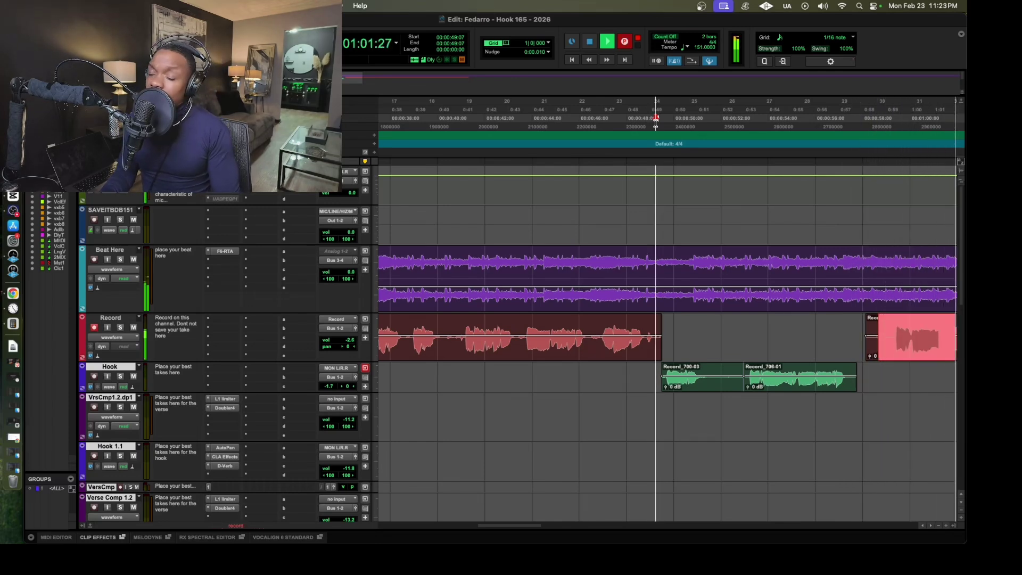
key("space")
left_click(762, 127)
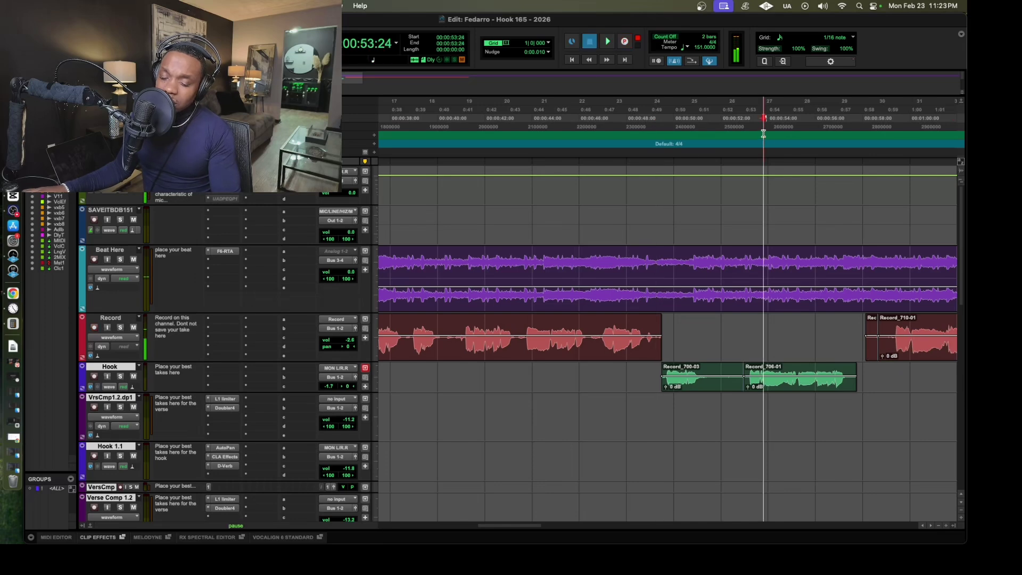
key("space")
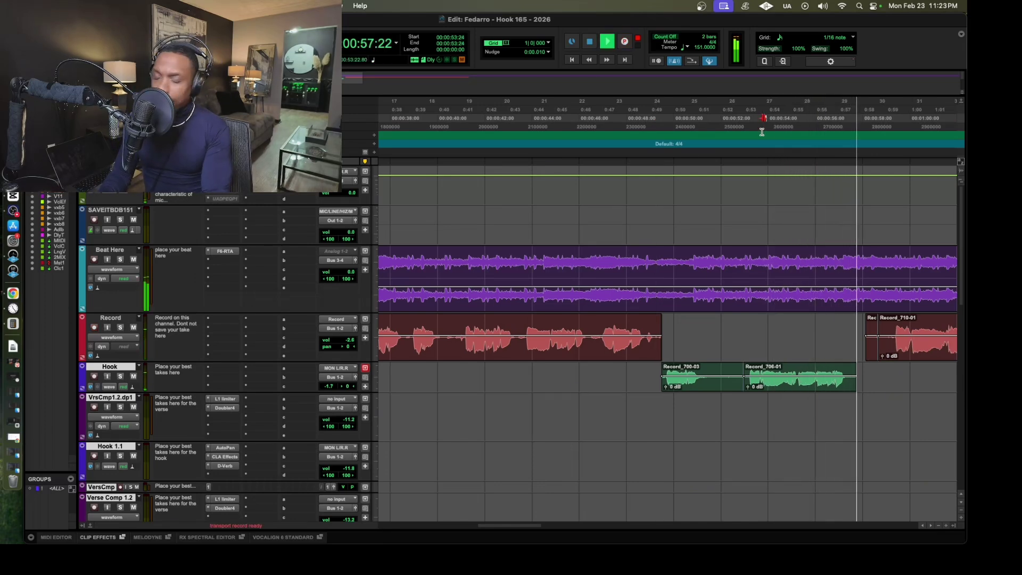
key("super+shift+space")
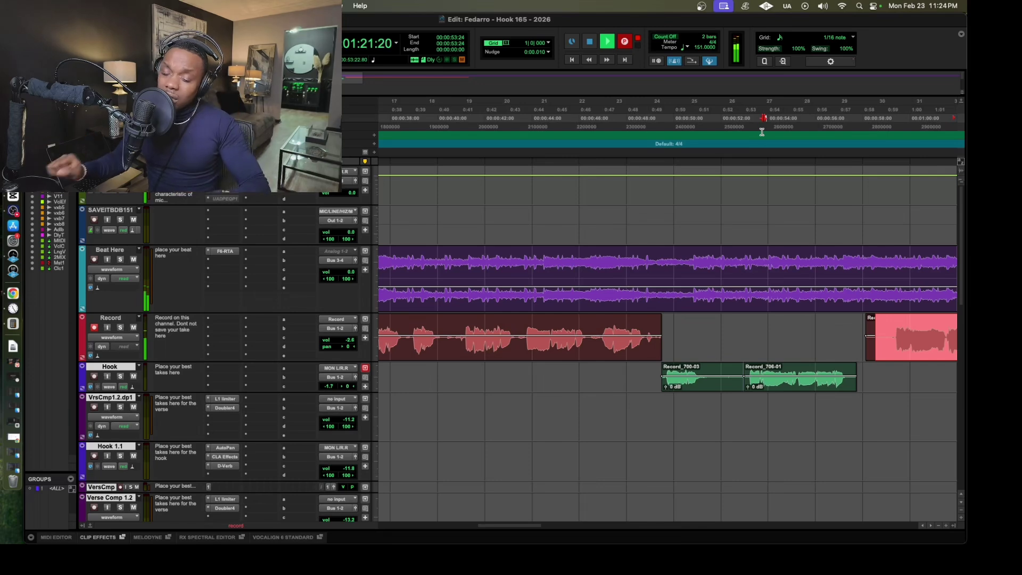
key("space")
Audition from 00:00:55:06 and re-record the part after the Hook clips on the Record track, rolling in from 00:00:53:13.
left_click(797, 135)
key("space")
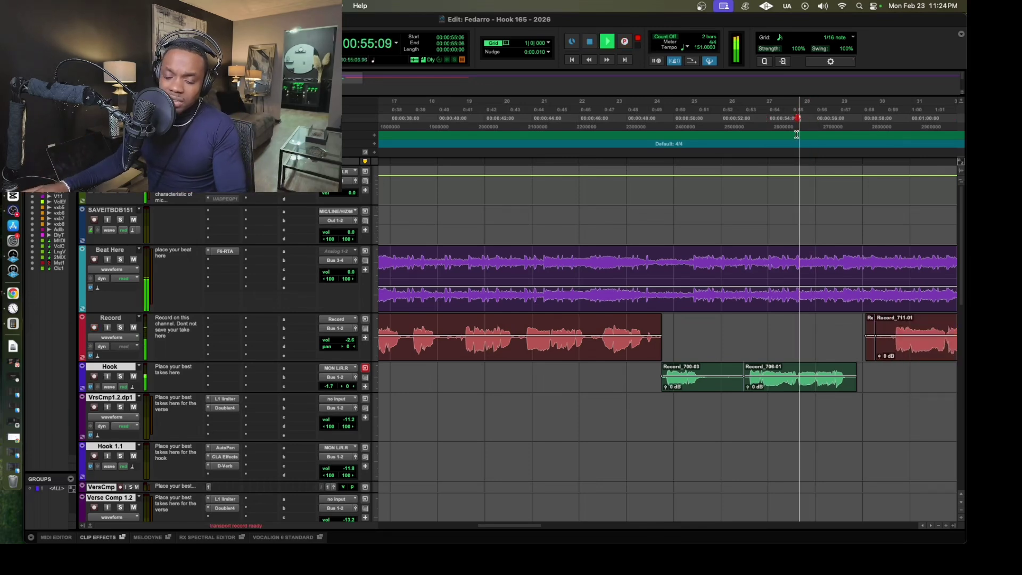
left_click(755, 131)
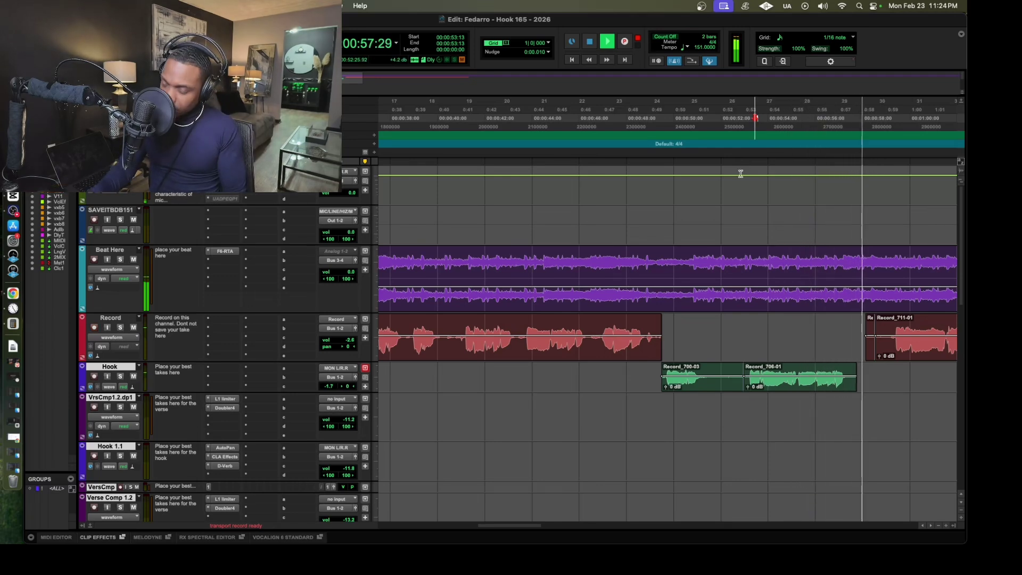
key("F12")
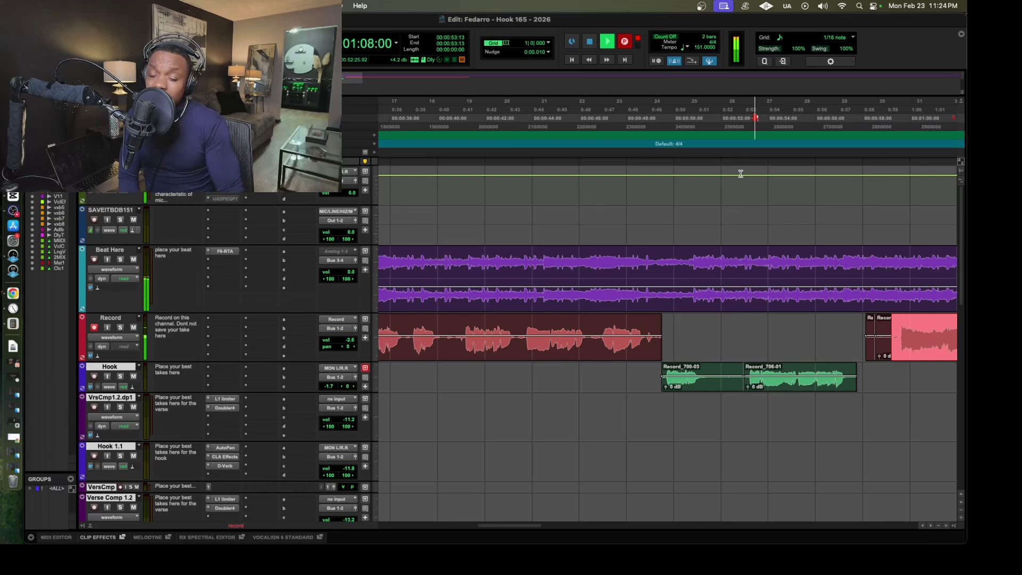
key("space")
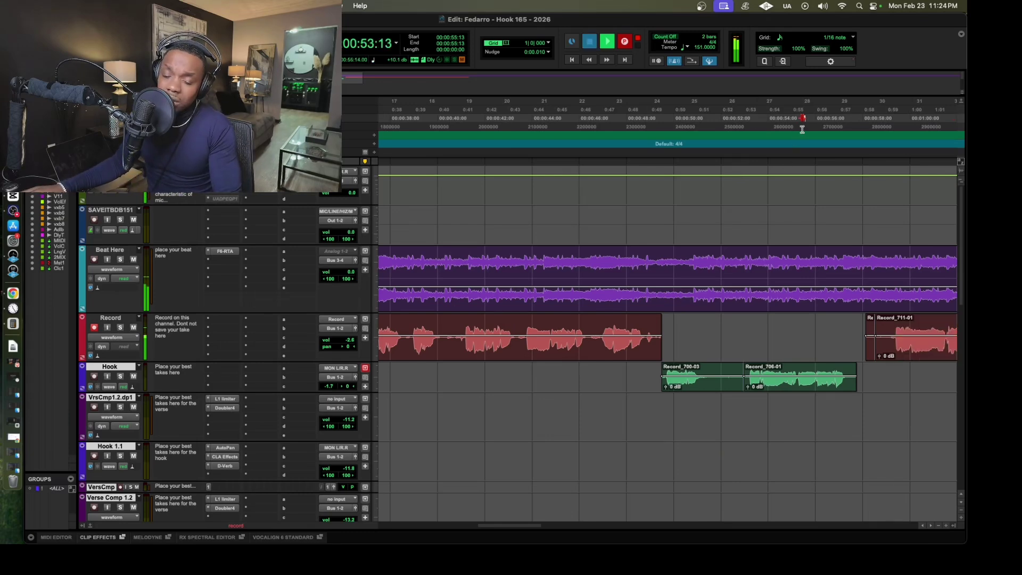
Record two more takes of the part after the Hook clips, rolling in from 00:00:55:13 and 00:00:55:29.
left_click(801, 130)
key("space")
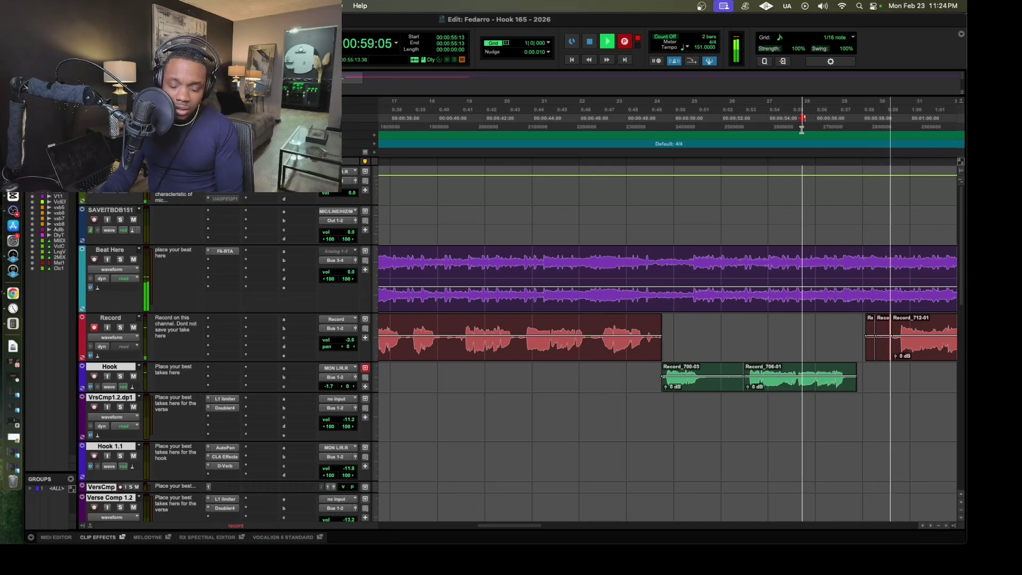
key("super+space")
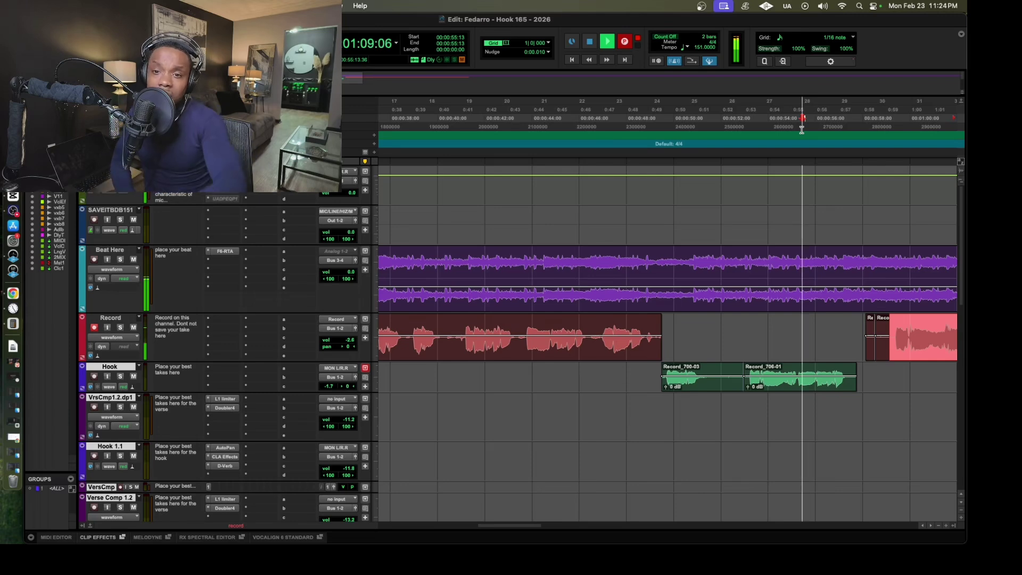
key("space")
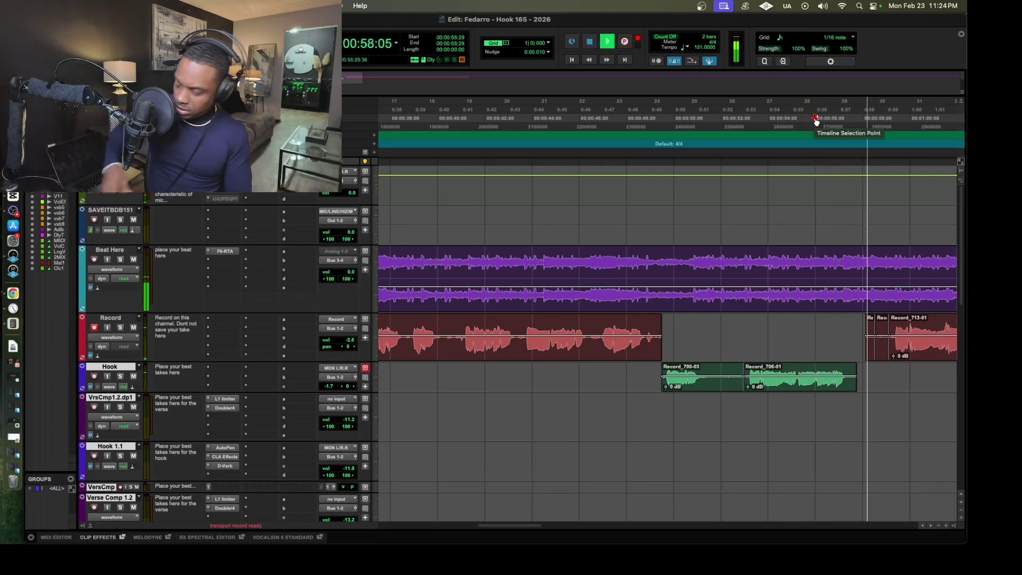
key("super+space")
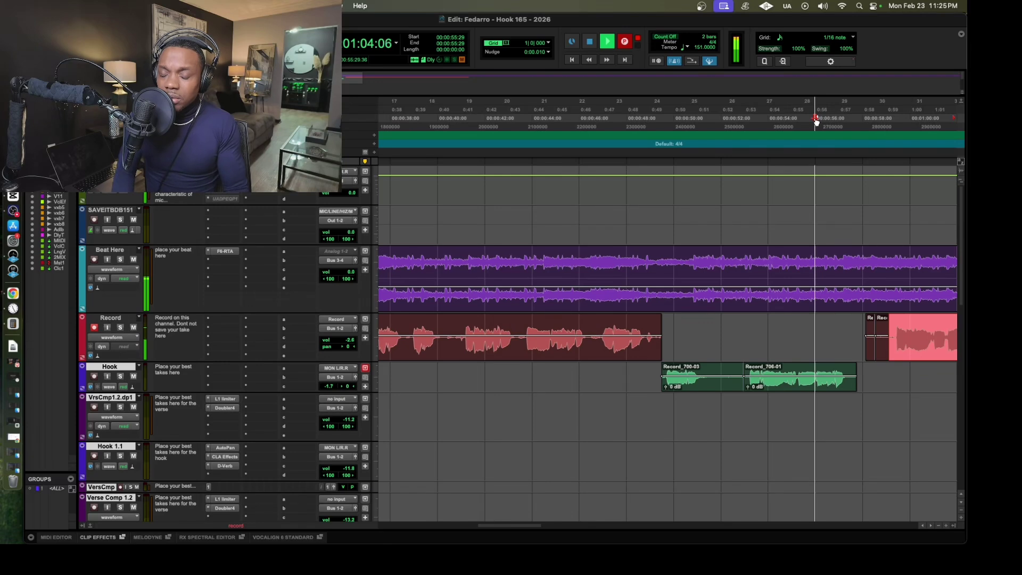
key("space")
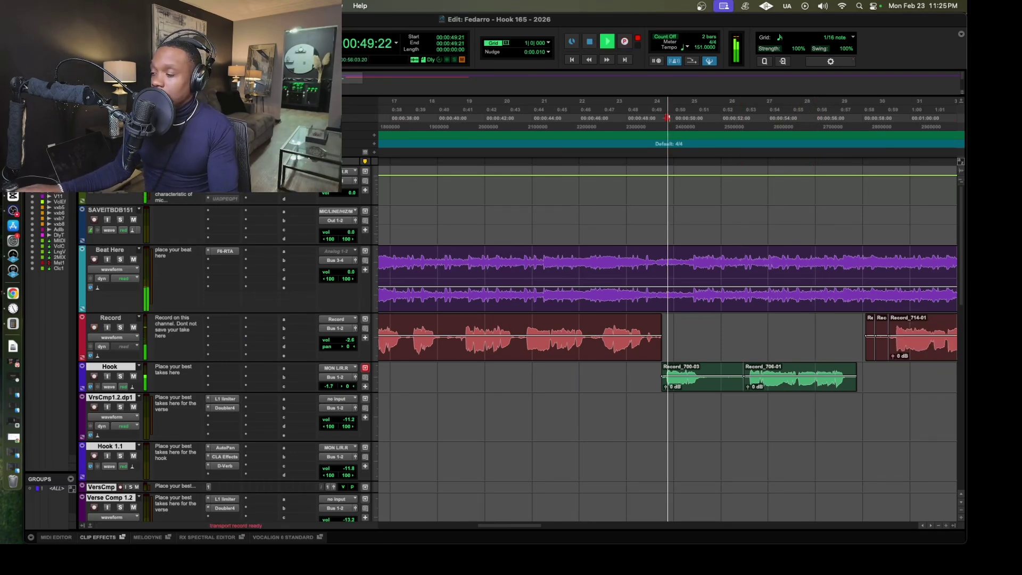
Re-record the part after the Hook clips, rolling in from 00:00:53:17 and again from 00:00:56:25, and move the last take straight down onto the Hook track.
key("space")
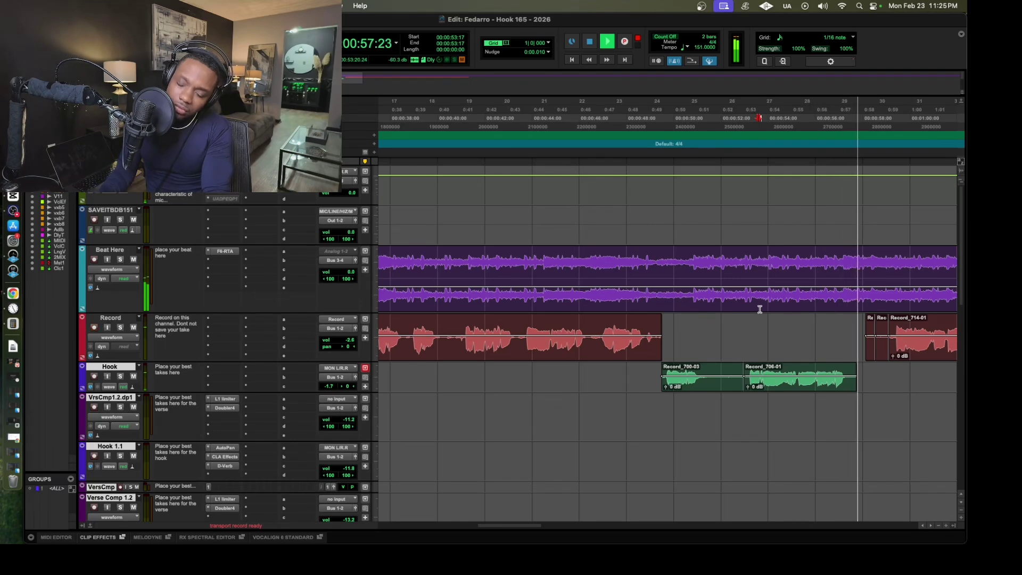
key("super+shift+space")
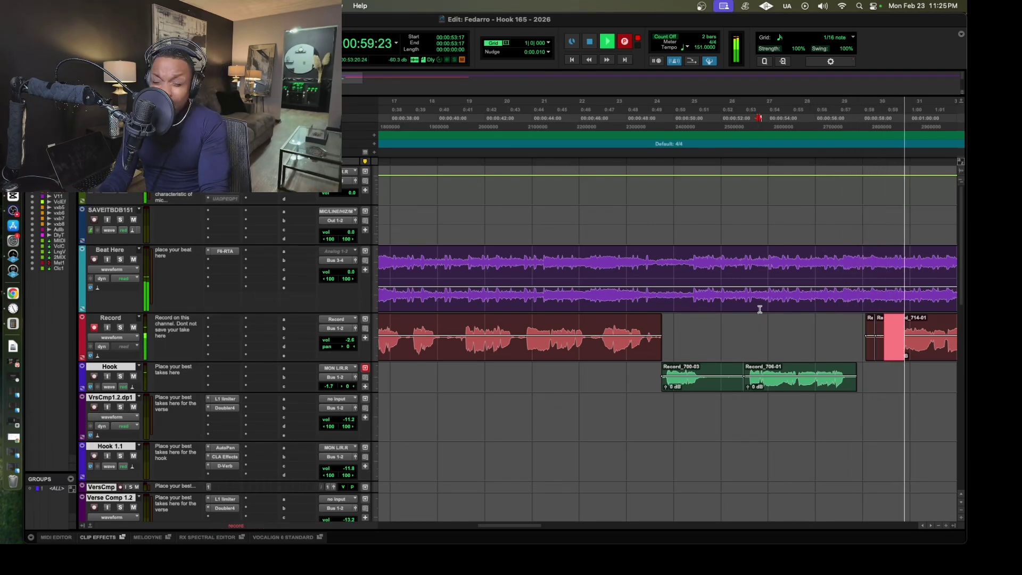
key("space")
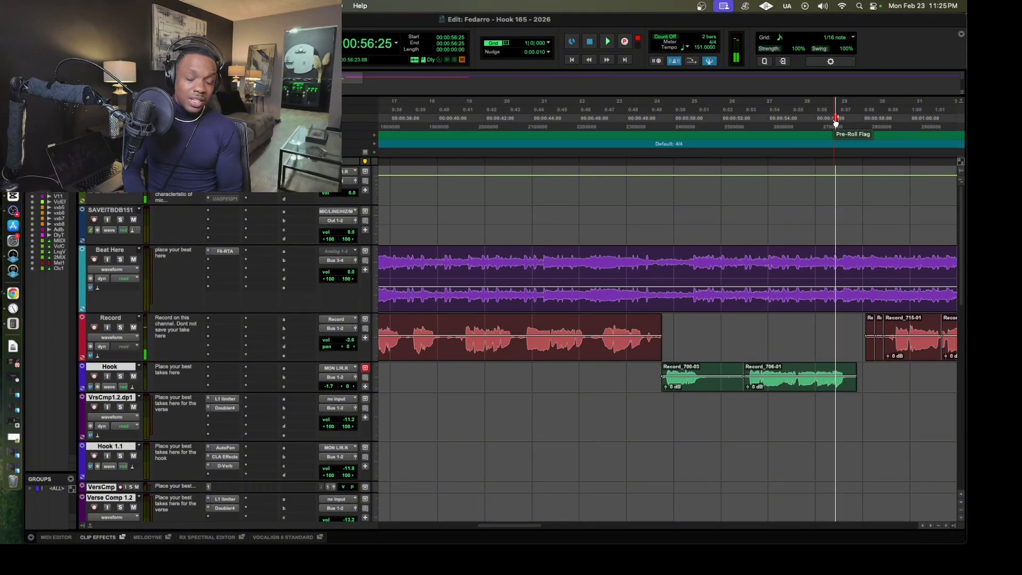
key("super+space")
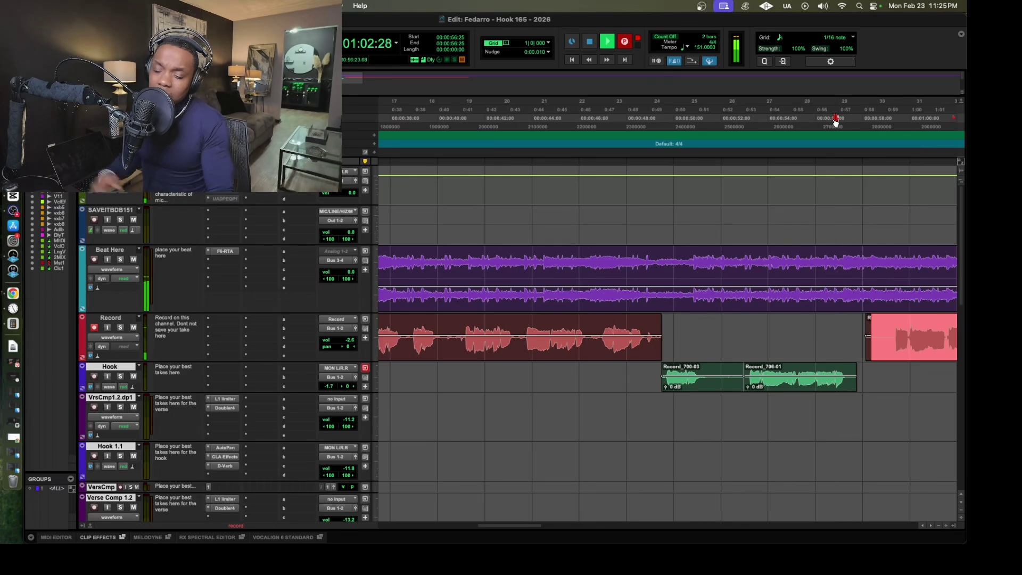
key("super+space")
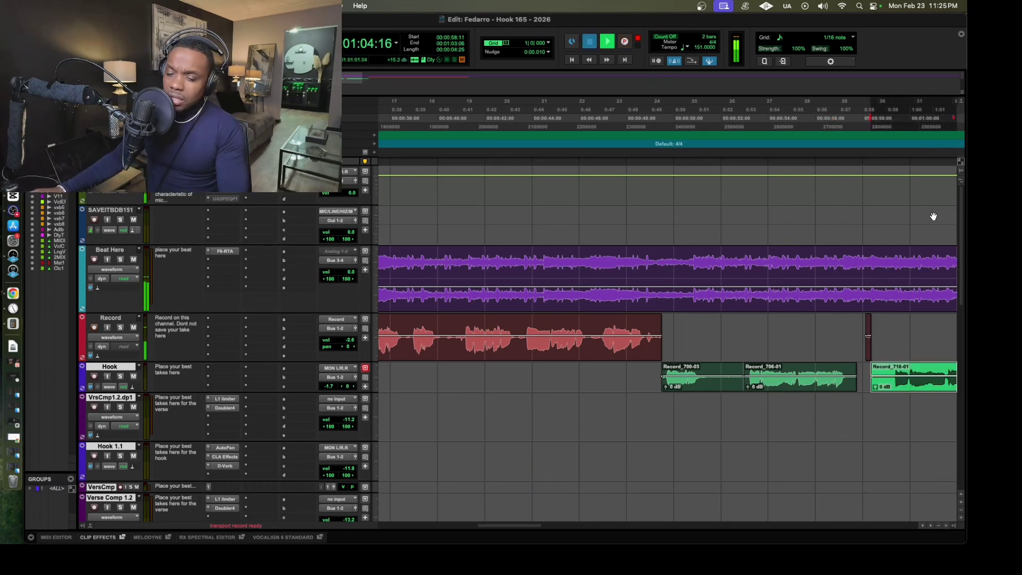
Record the following phrase on the Record track from about 00:01:03, rolling in from 00:01:01:01 and again from 00:01:01:18.
left_click(932, 216)
key("space")
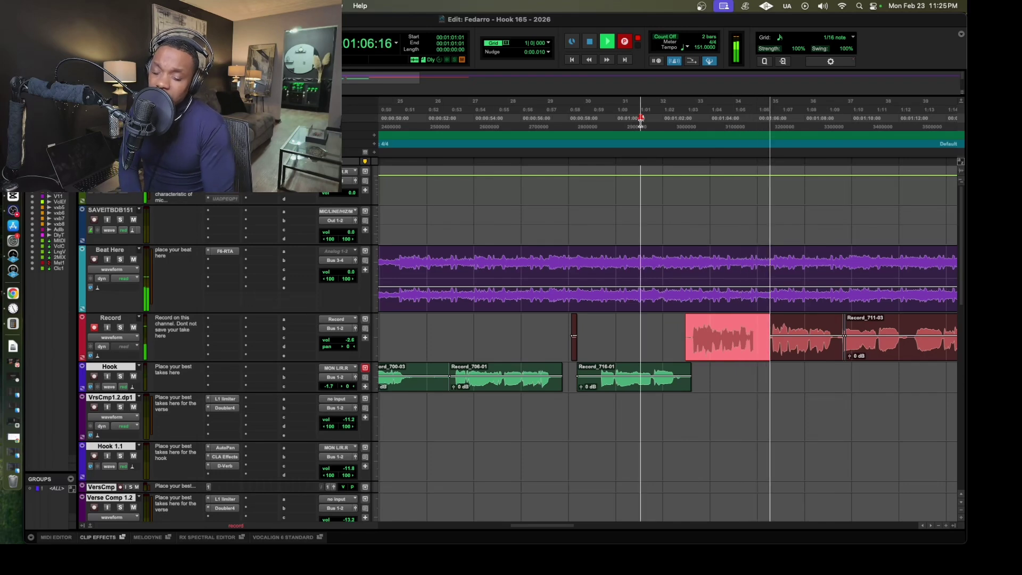
key("space")
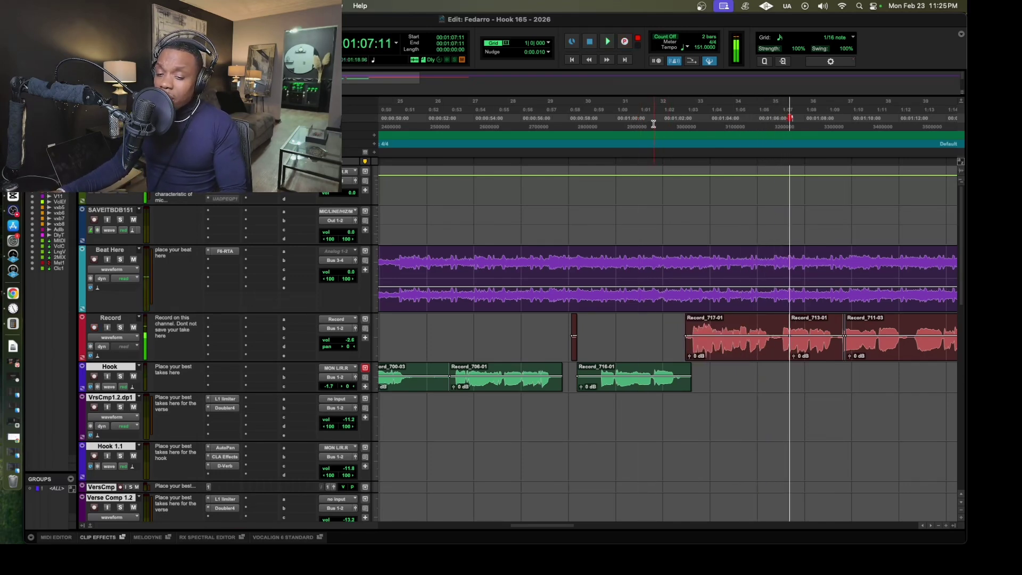
key("space")
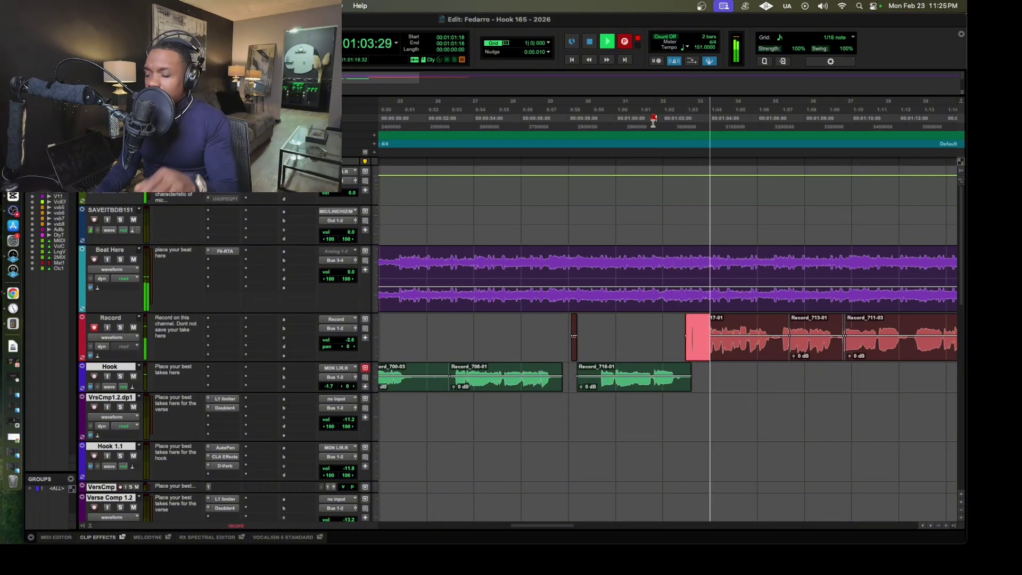
key("space")
Re-record the phrase from 00:01:02:29, rolling in from 00:01:01:17, review it from 00:01:03:21, and move the take straight down onto the Hook track.
key("space")
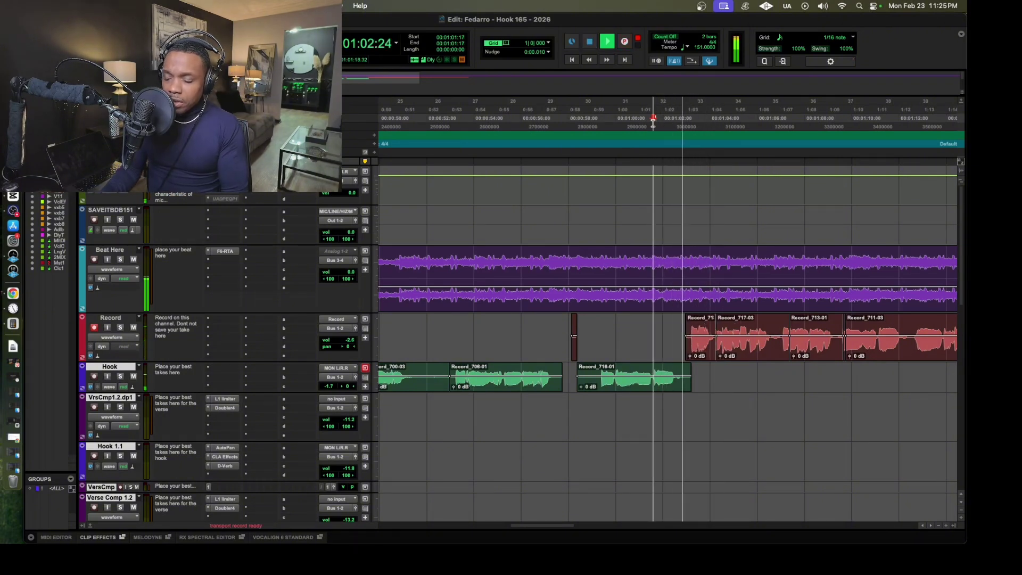
key("super+space")
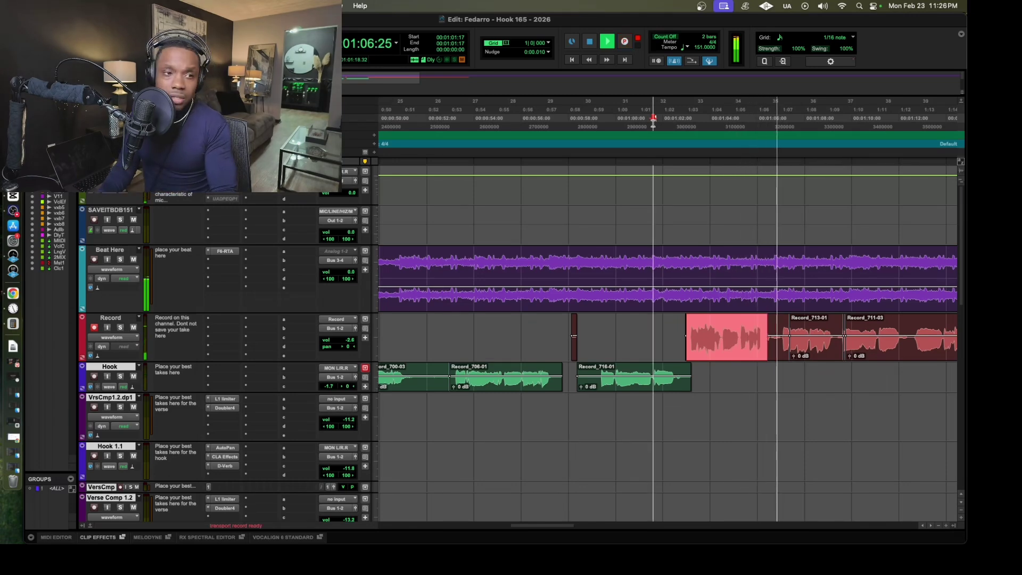
key("space")
left_click(702, 130)
key("space")
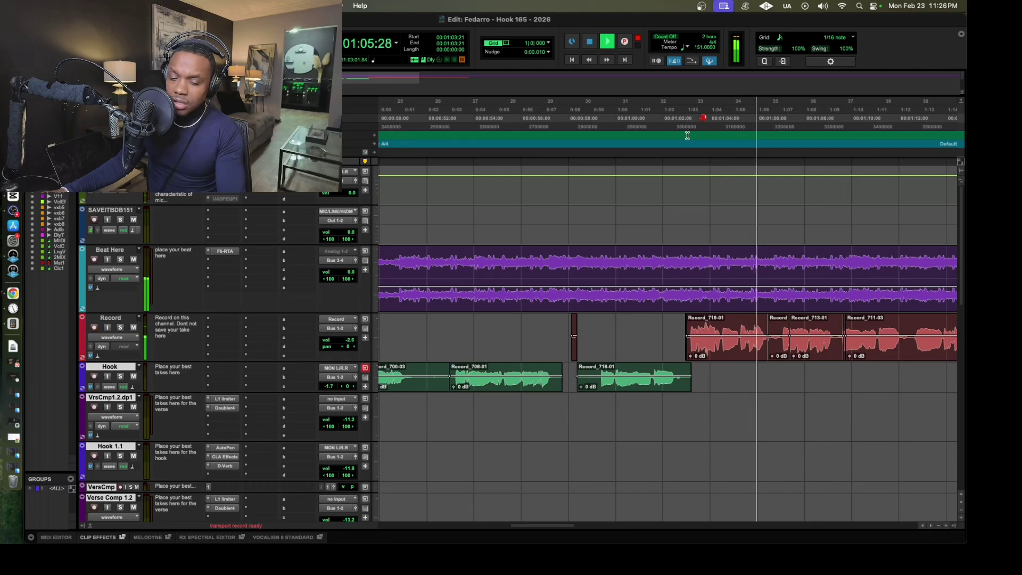
key("space")
left_click_drag(734, 319, 734, 366)
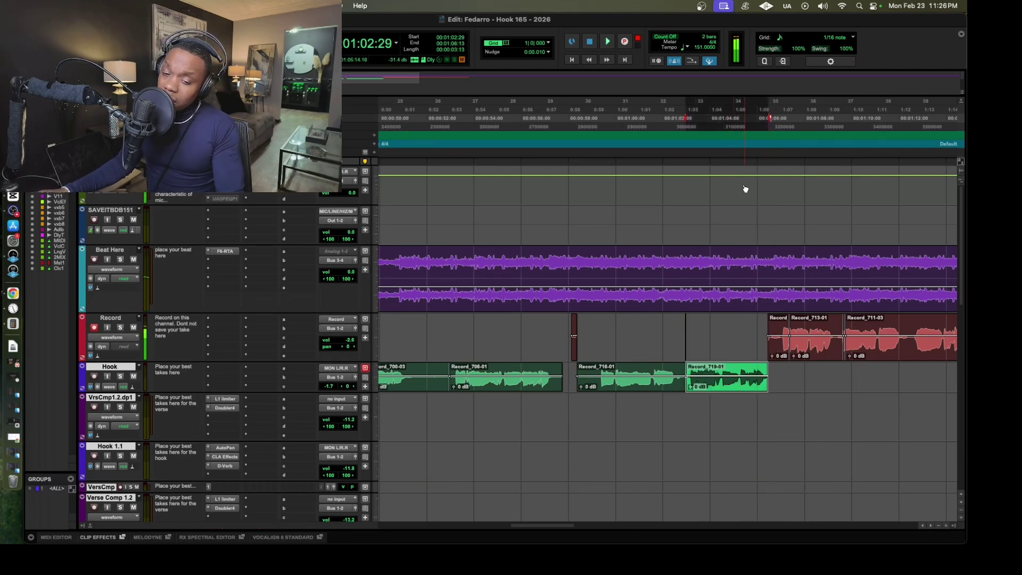
Record the phrase following the last Hook clip on the Record track from about 00:01:06, rolling in from 00:01:04:14.
left_click(721, 144)
key("space")
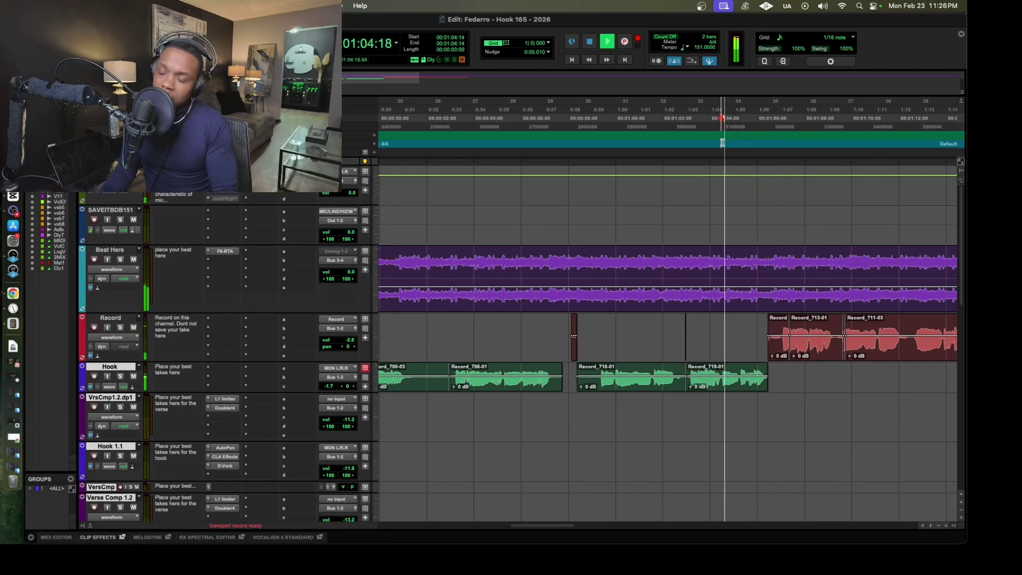
key("F12")
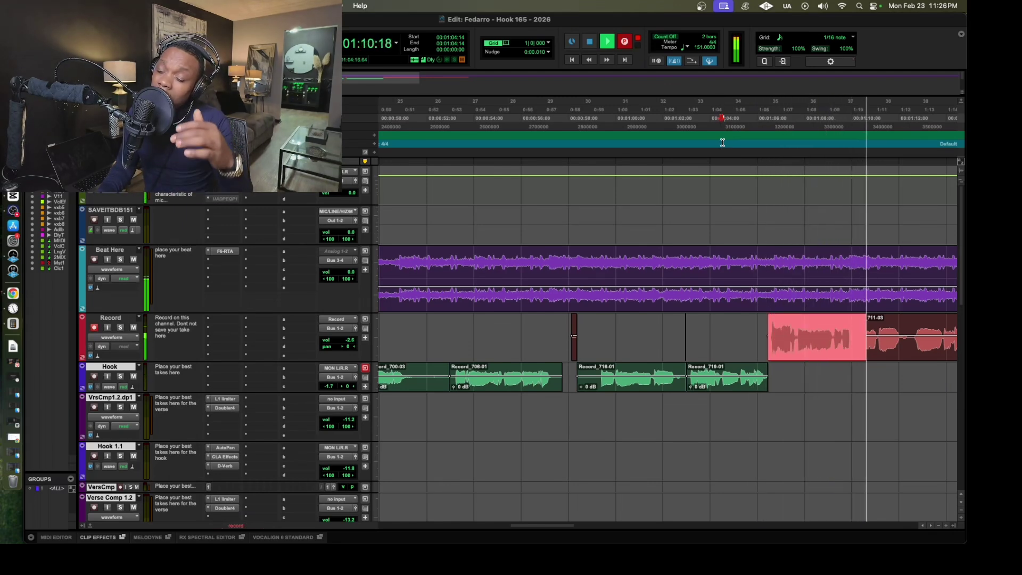
key("space")
Re-record the phrase from 00:01:06:11, rolling in from 00:01:04:26, and move the take straight down onto the Hook track.
left_click(730, 137)
key("space")
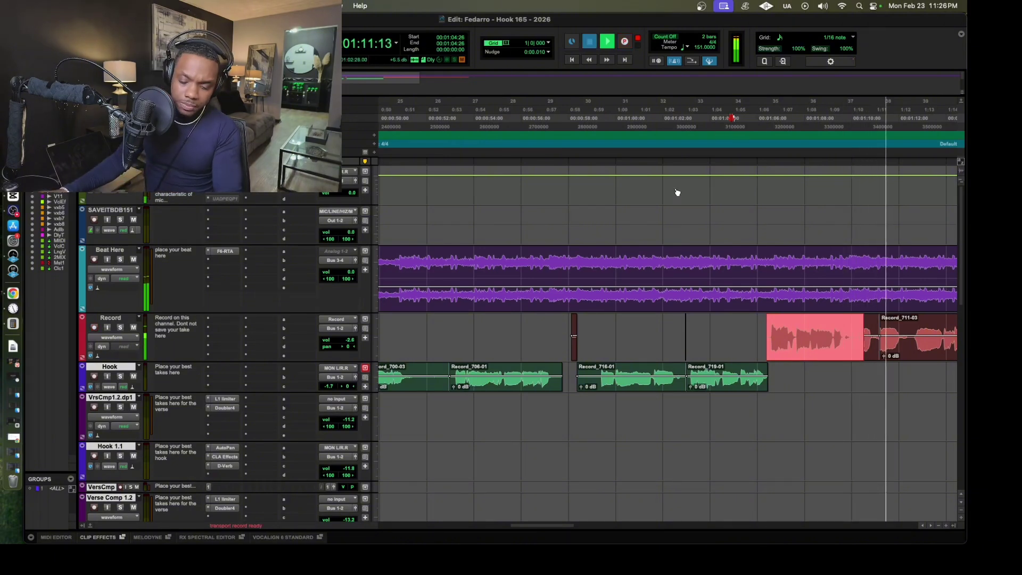
left_click_drag(801, 346, 801, 378)
key("super+bracketleft")
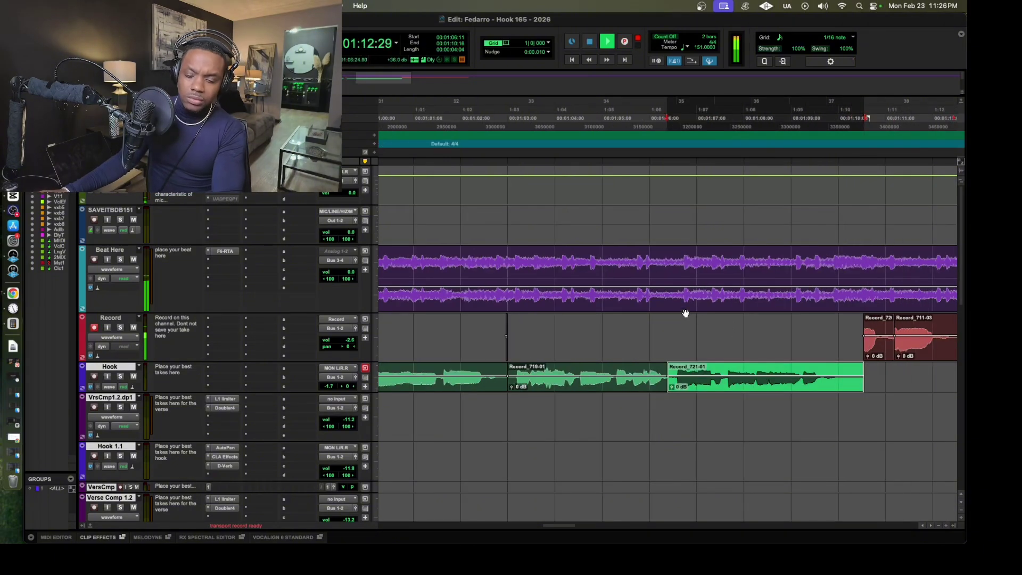
Record a short fill on the Record track above the end of the first Hook clip, rolling in from 00:00:49:08.
scroll(638, 292, "left", 3)
left_click(468, 126)
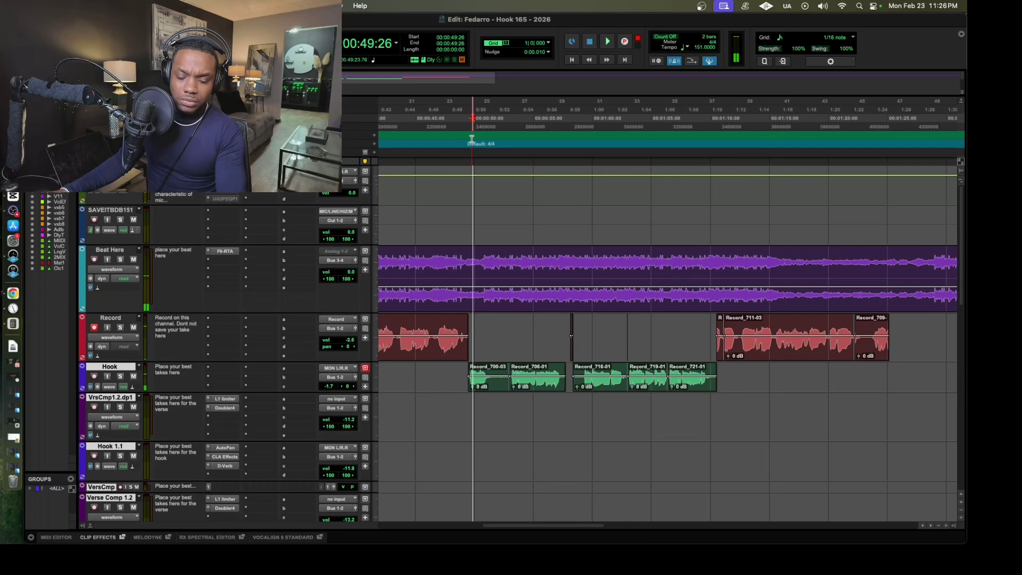
left_click(467, 128)
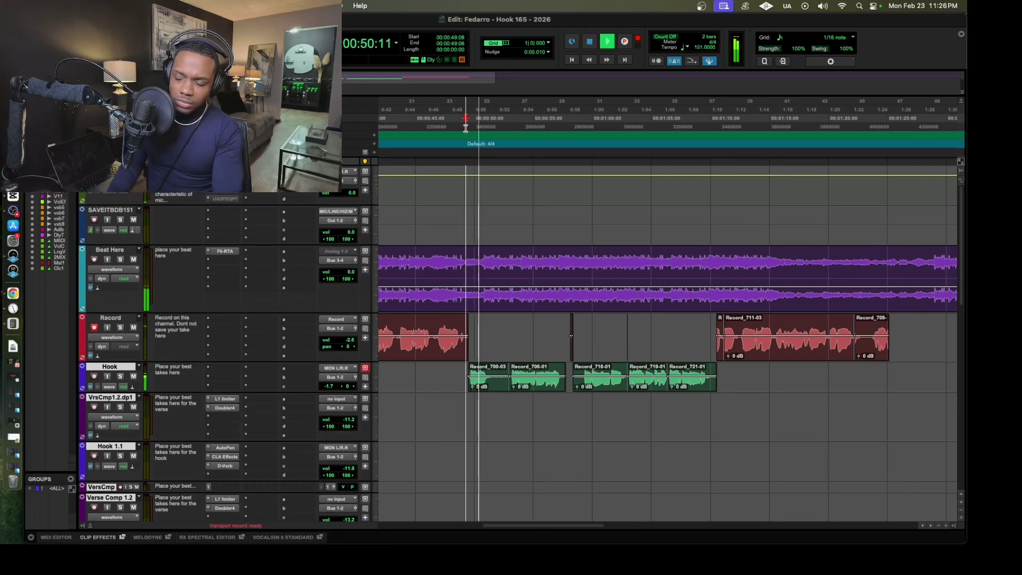
key("super+space")
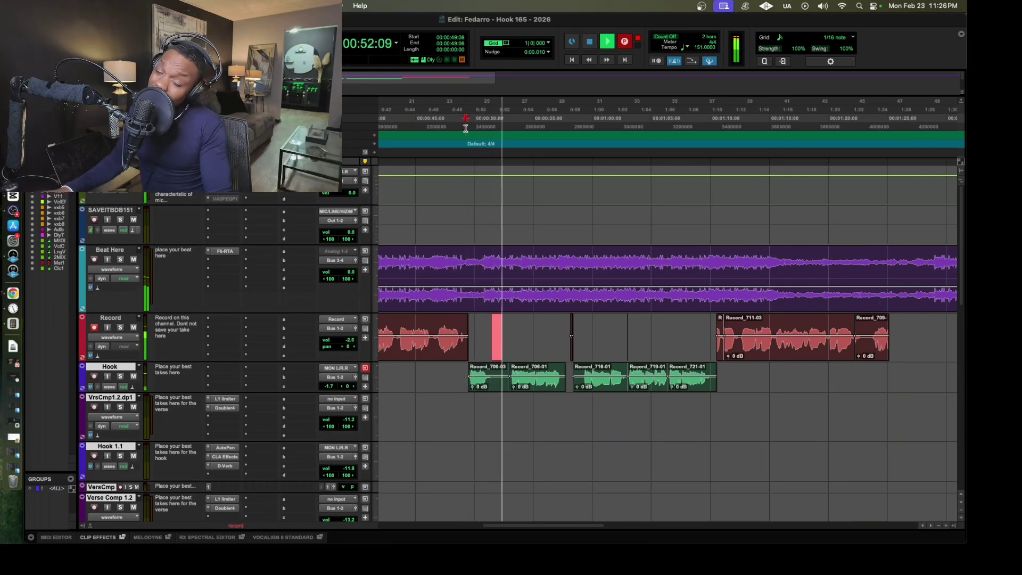
key("space")
Re-record the short fill above the first Hook clip from about 51 seconds, rolling in from 00:00:48:25.
key("space")
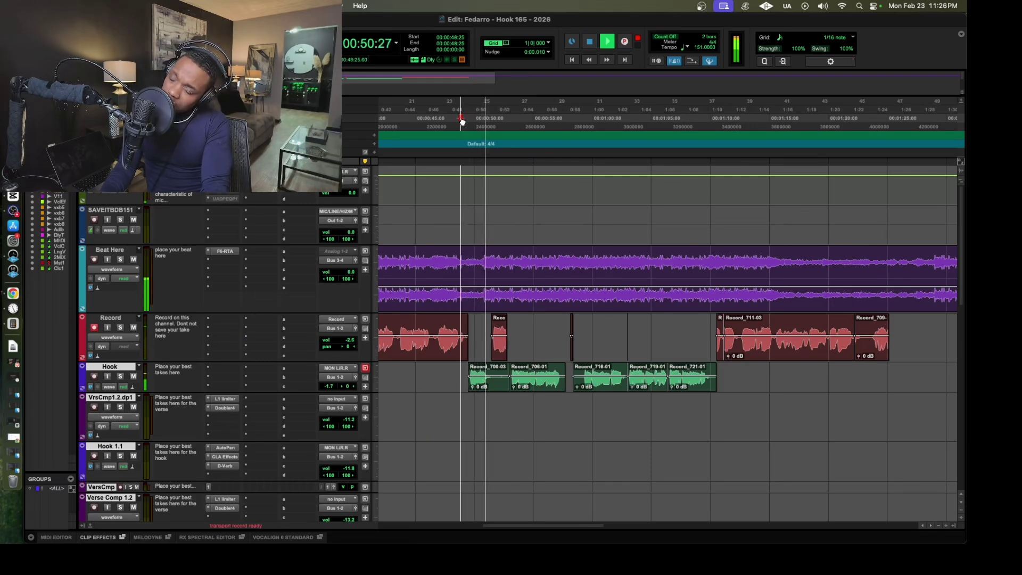
key("super+space")
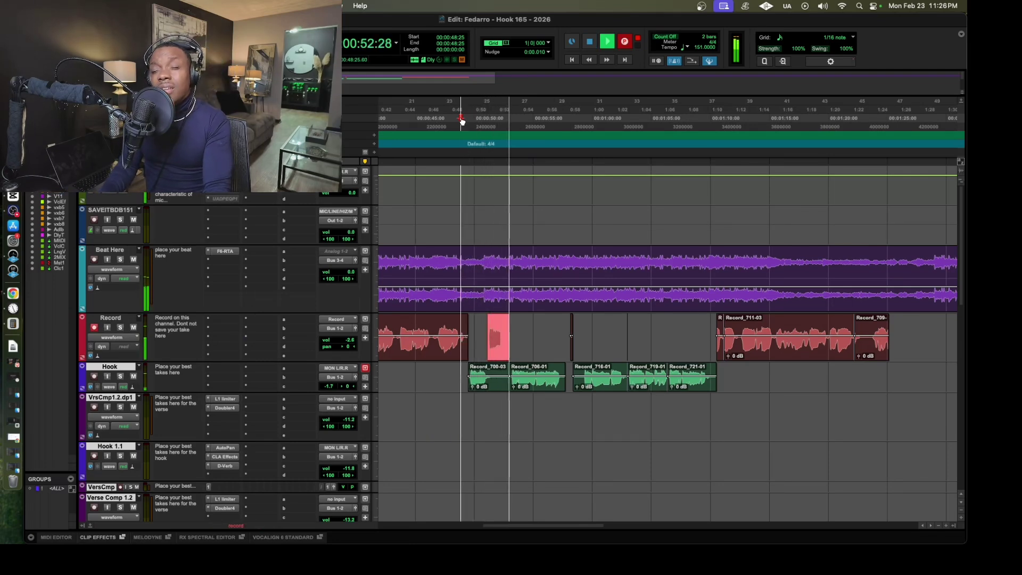
key("space")
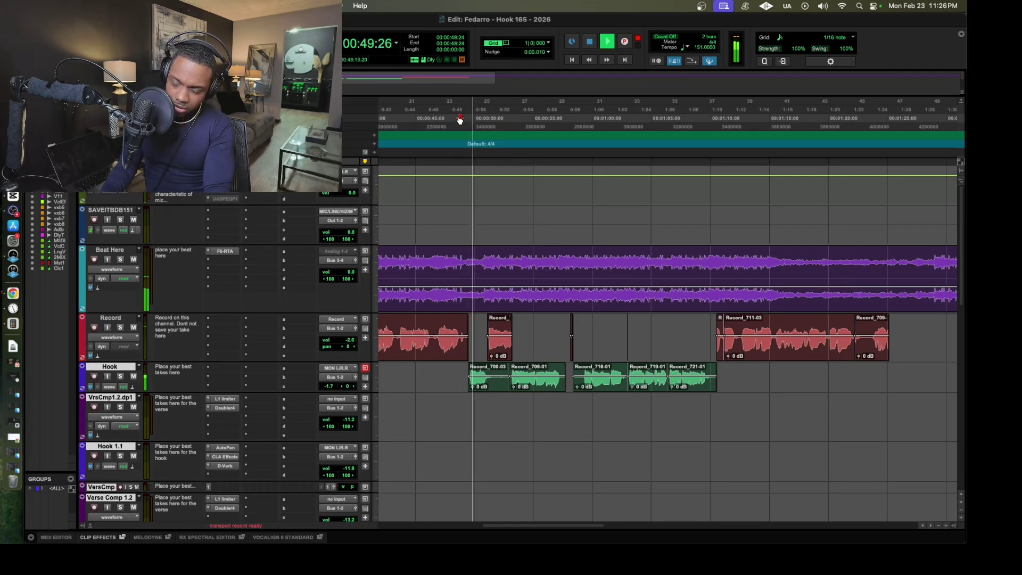
Record two consecutive fills on the Record track from about 00:00:51 and 00:00:56, re-recording the second with a roll-in from 00:00:54:17.
key("super+space")
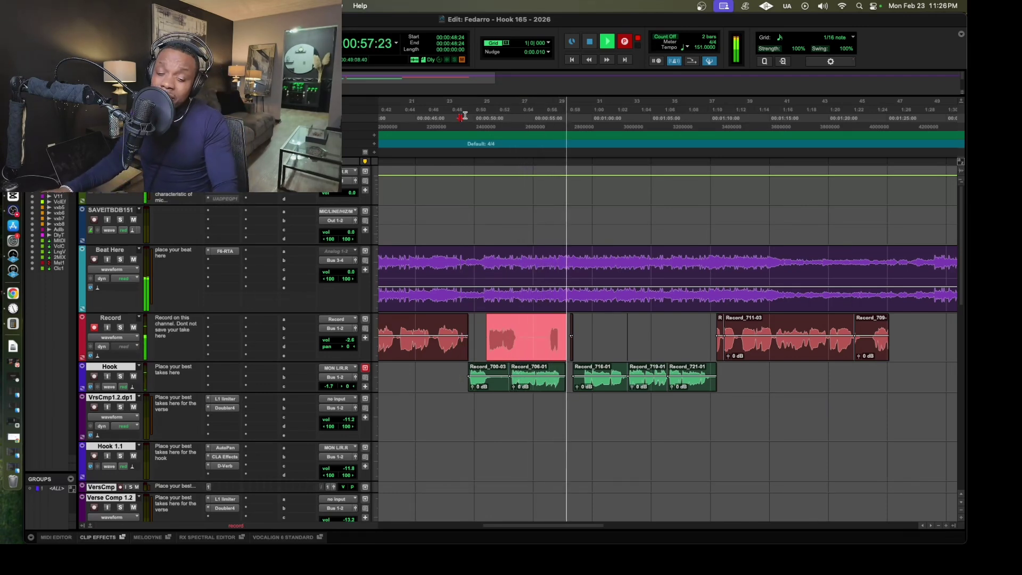
key("space")
left_click(534, 126)
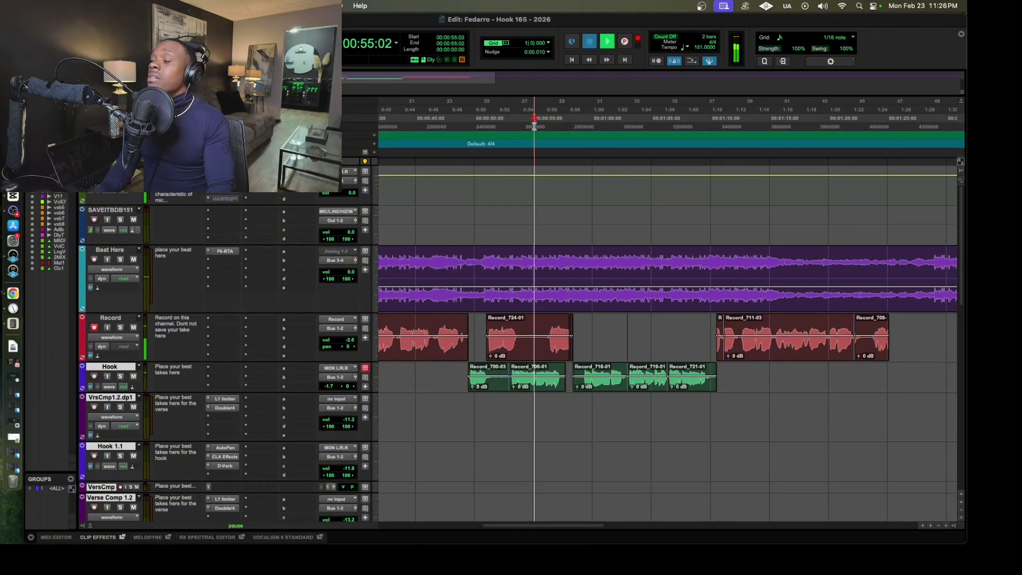
key("space")
key("super+space")
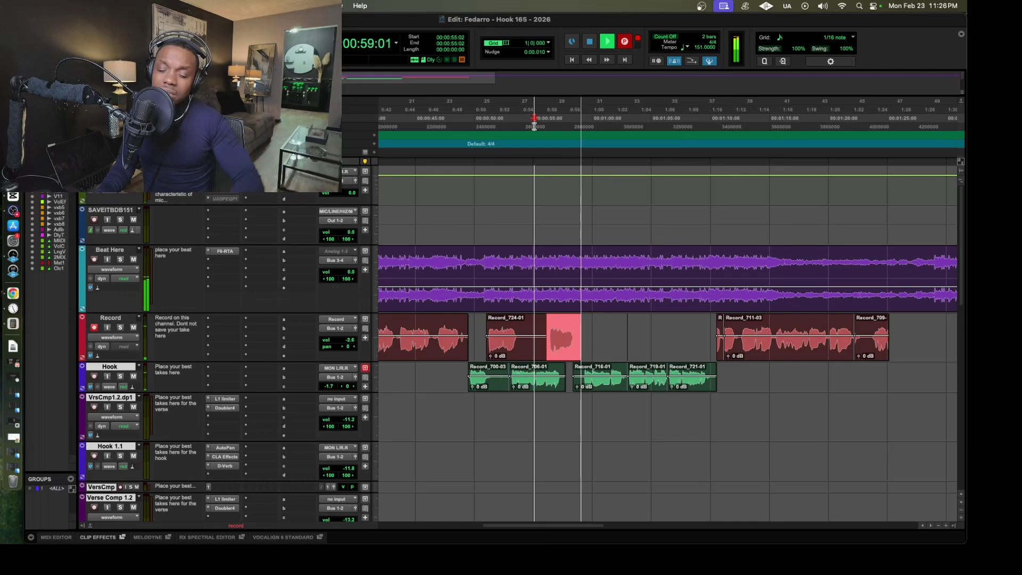
key("space")
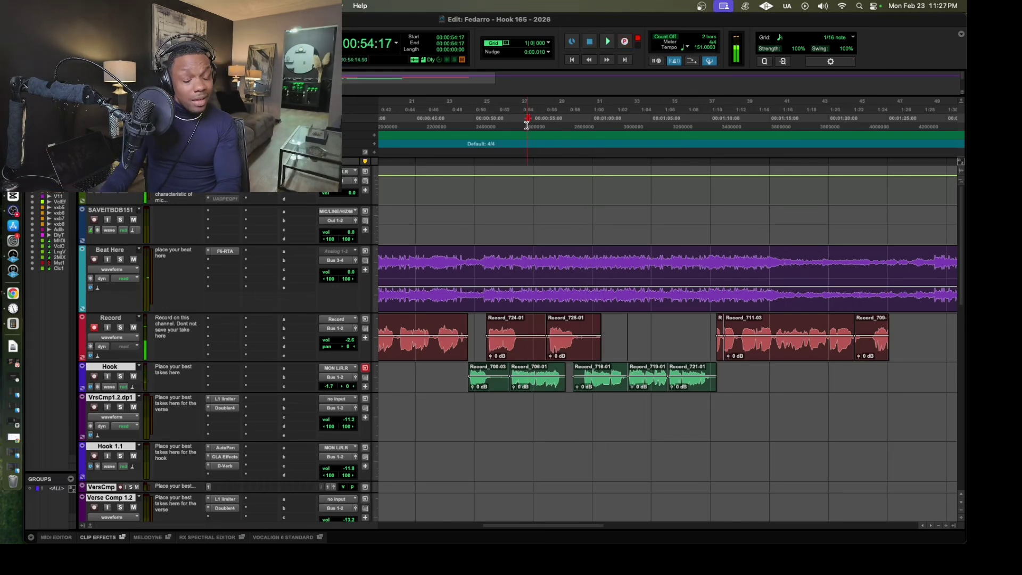
key("space")
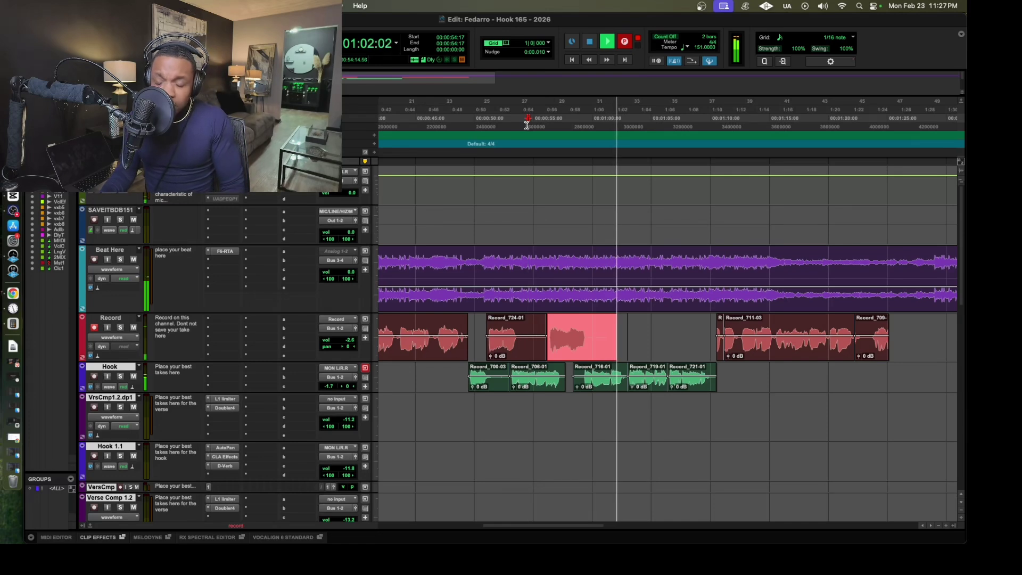
key("space")
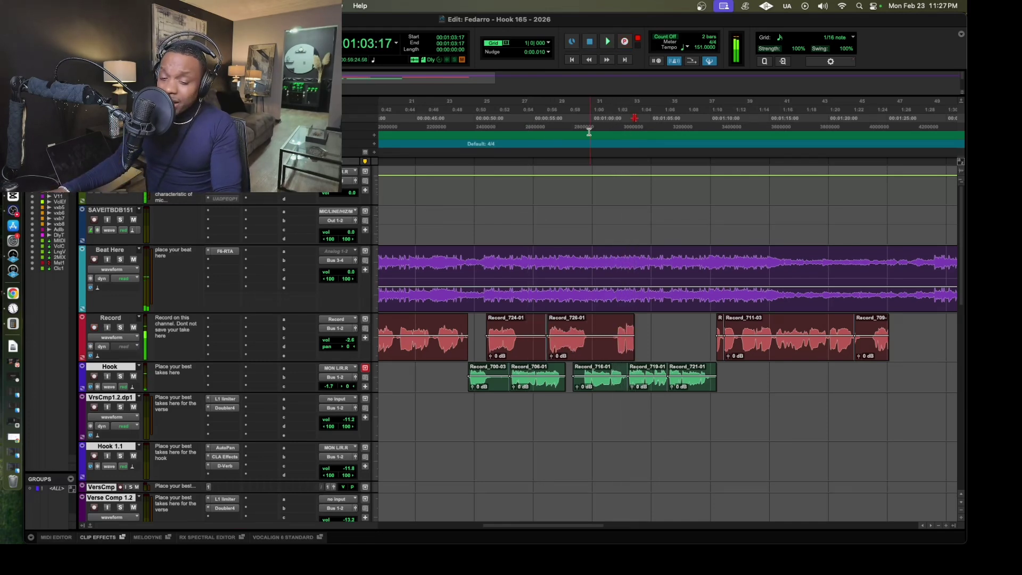
Record the third fill on the Record track from about 00:01:02, rolling in from 00:00:59:18 and redoing the take once.
key("space")
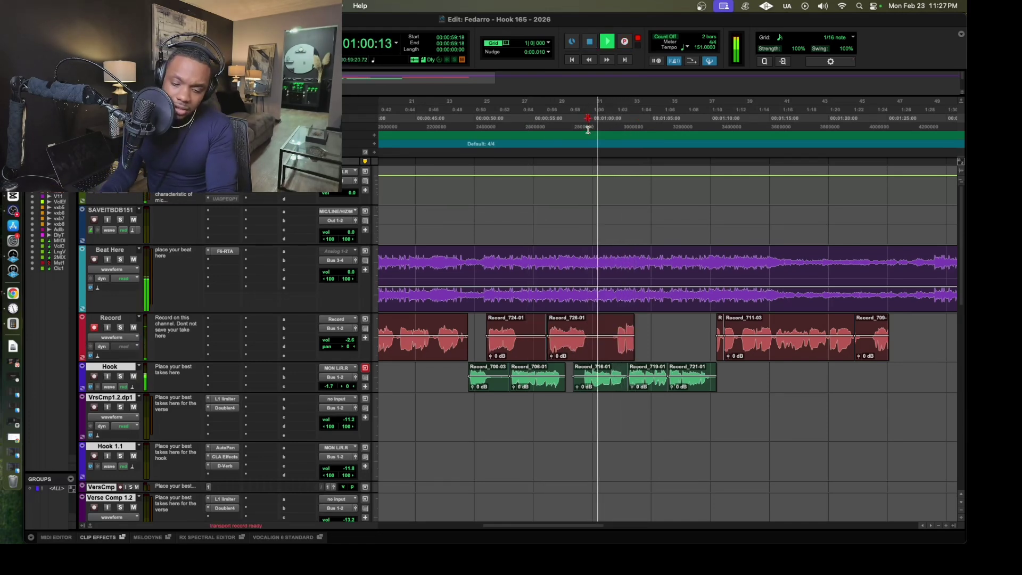
key("F12")
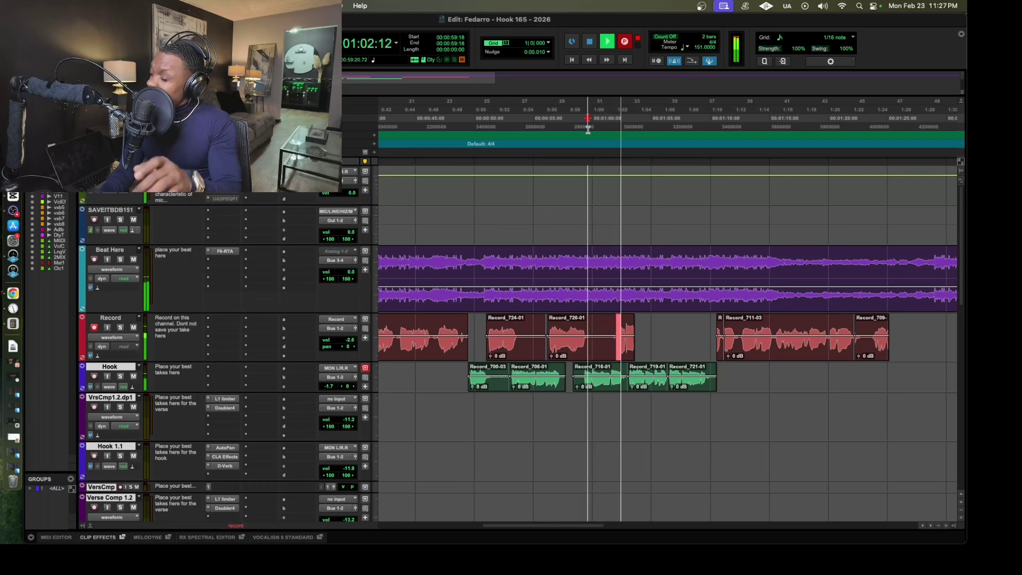
key("space")
key("space")
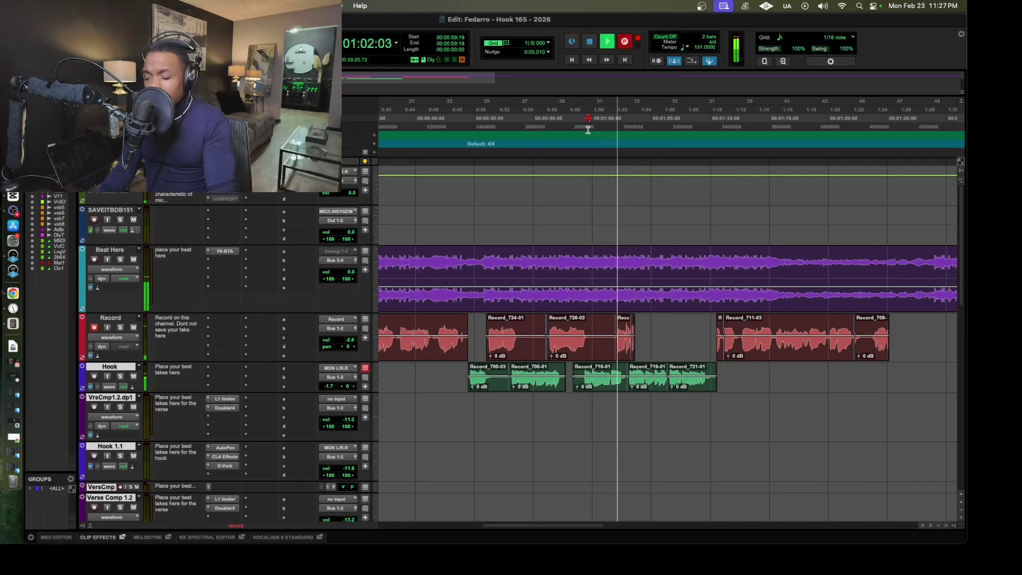
key("F12")
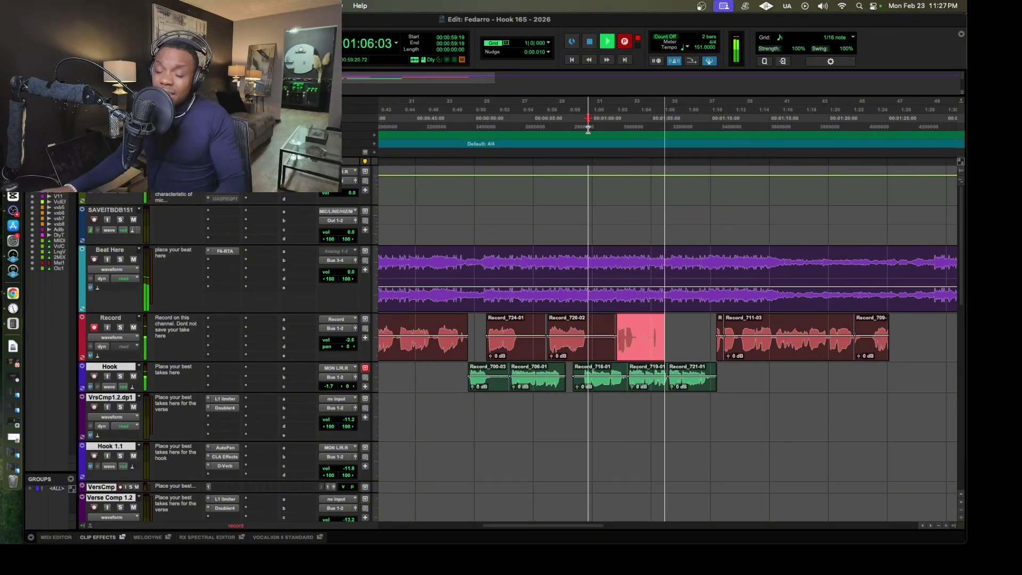
key("space")
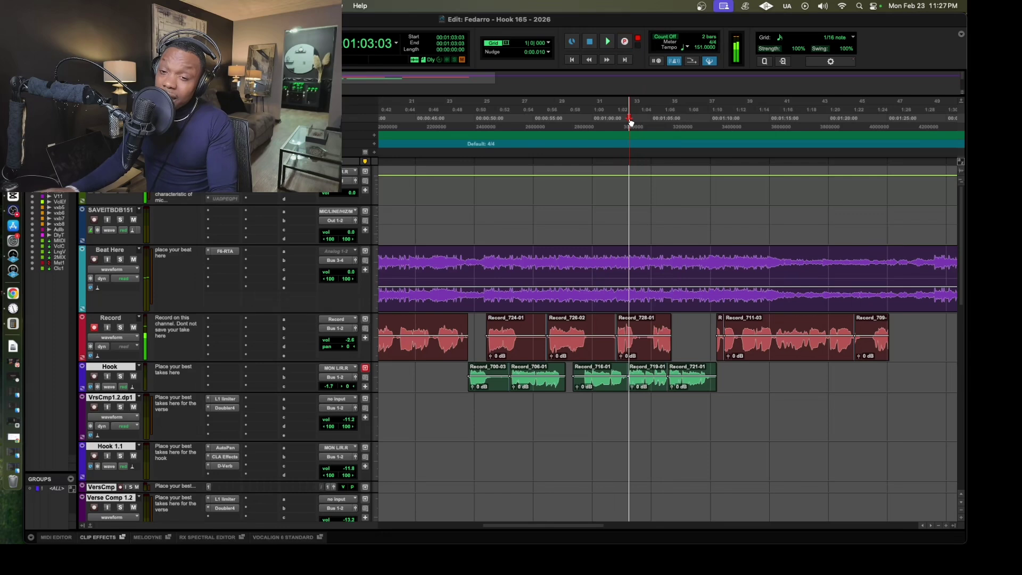
Record the fourth fill on the Record track from about 00:01:05, rolling in from 00:01:03:03.
key("space")
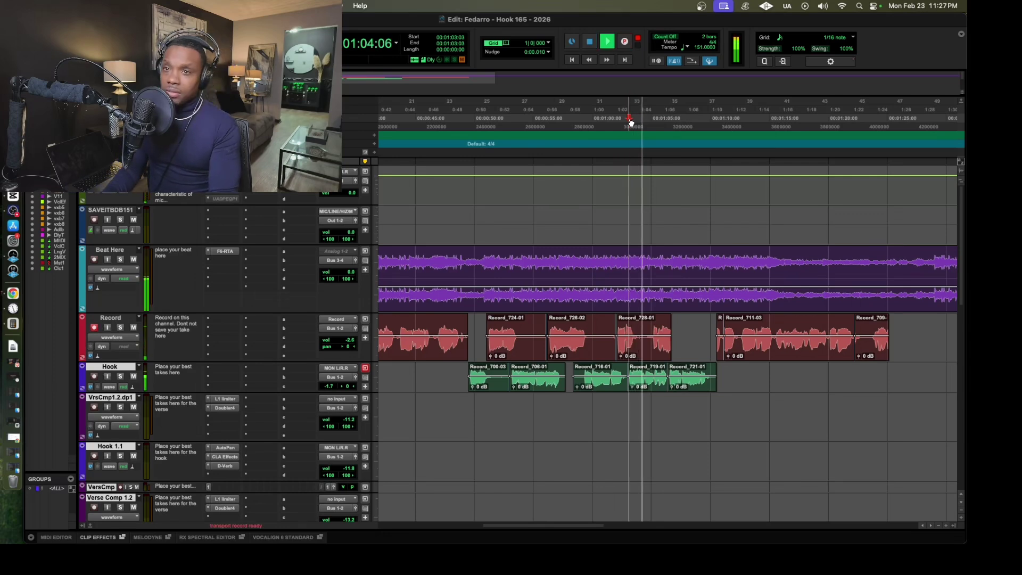
key("super+space")
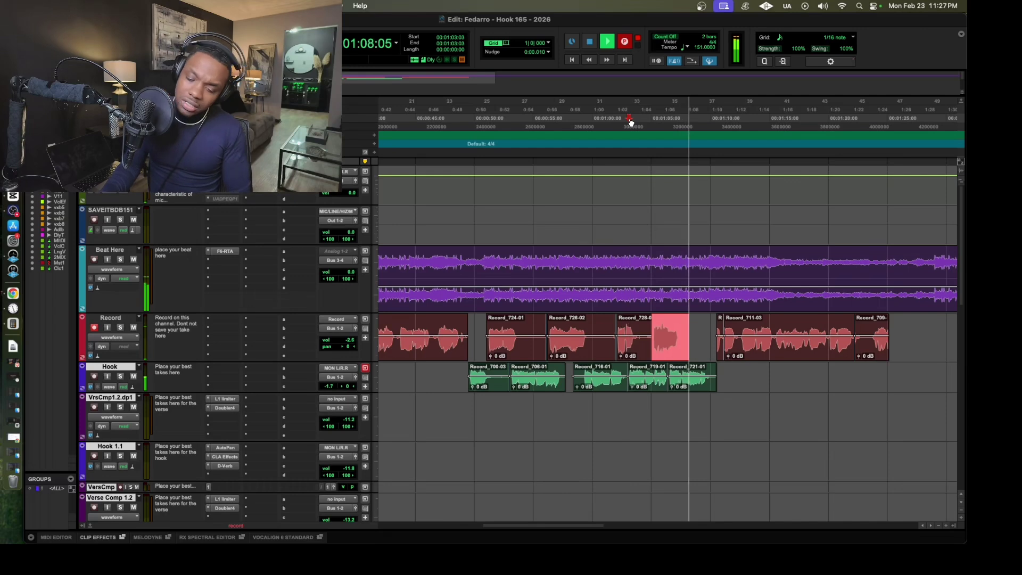
key("super+space")
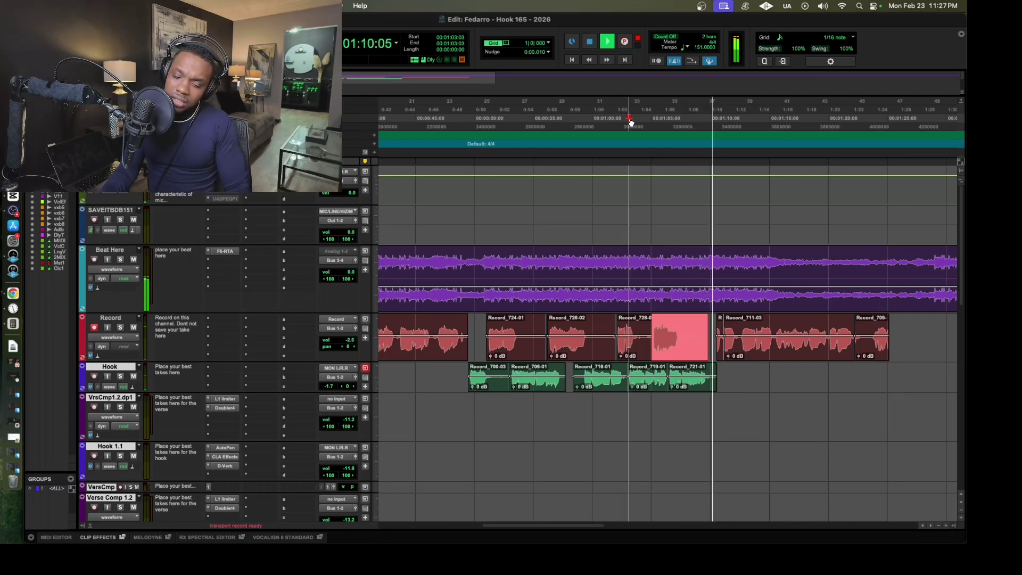
Record a new phrase on the Record track from 00:01:10:25, past the last Hook clip, rolling in from 00:01:06:15.
left_click(470, 169)
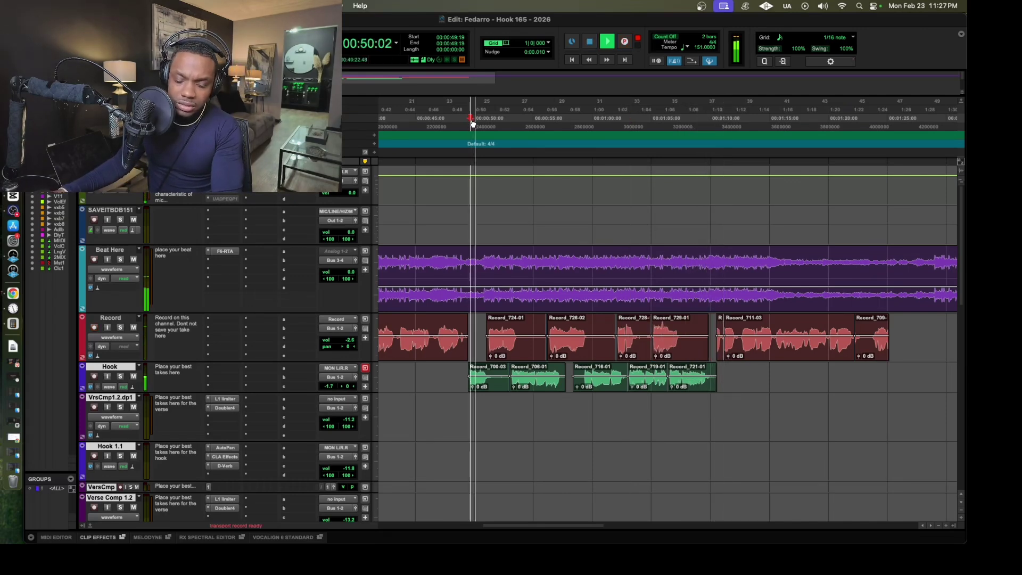
left_click(669, 136)
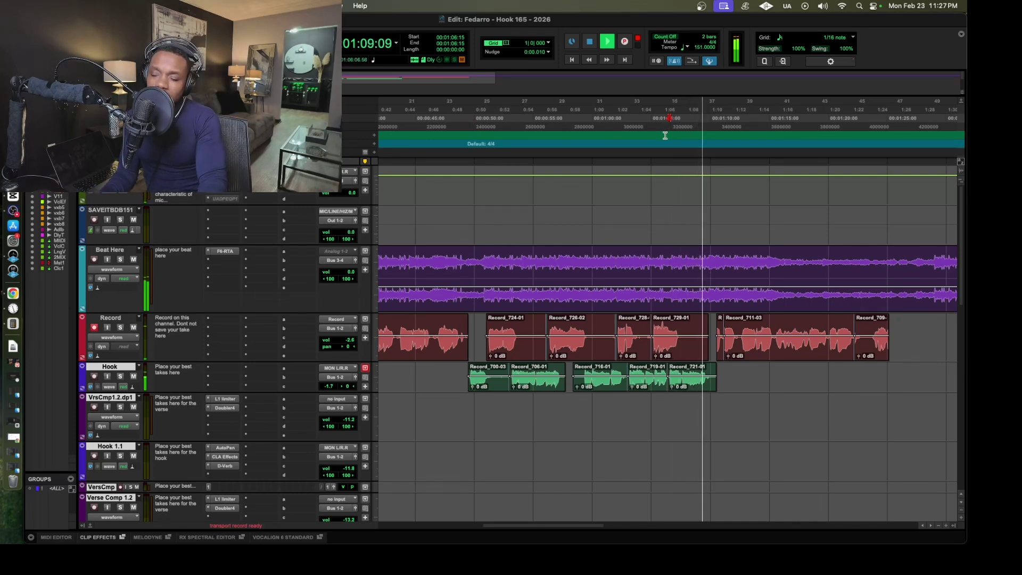
key("super+space")
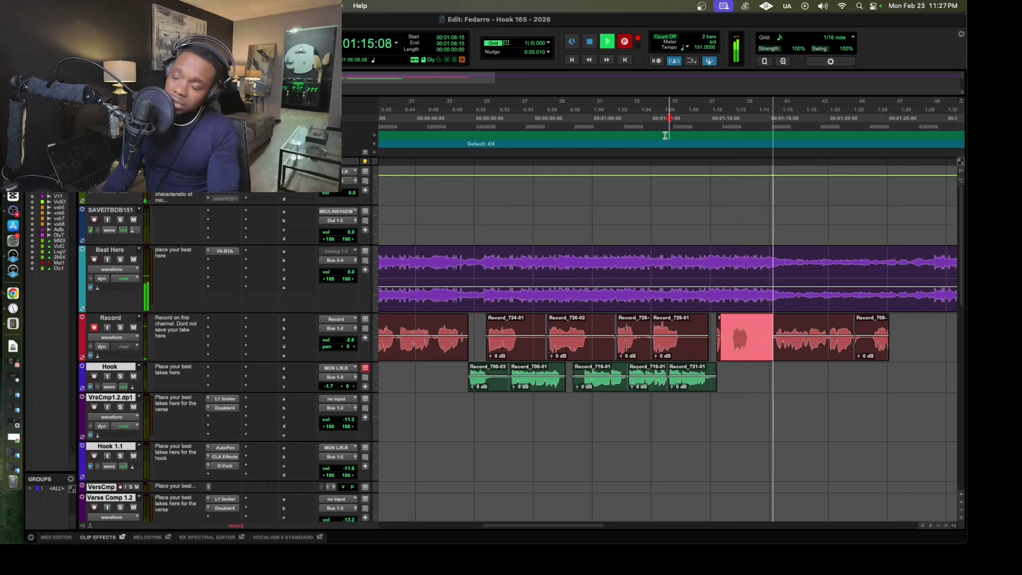
key("space")
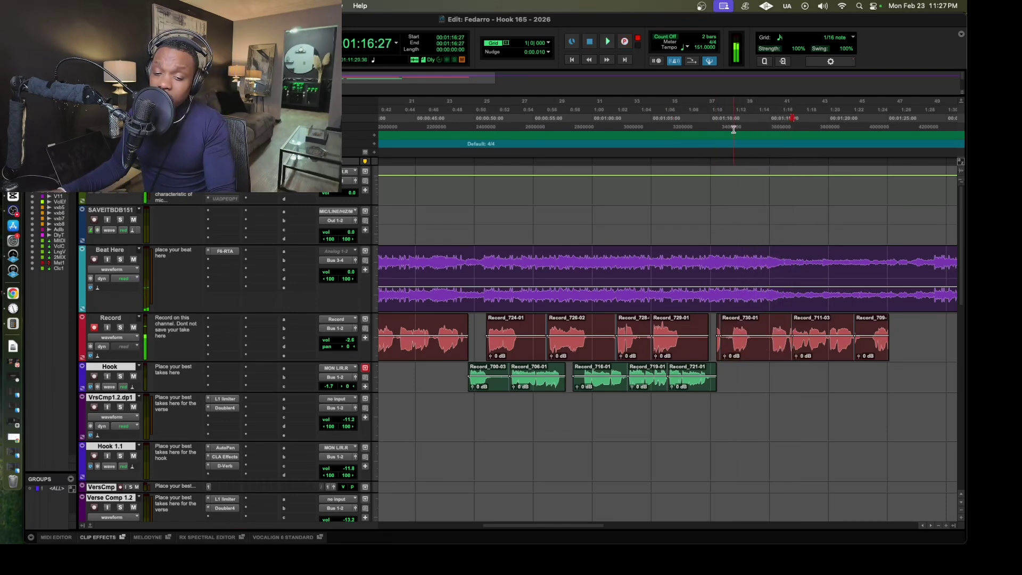
Re-record the end of the new phrase from 00:01:14:27, rolling in from 00:01:12:27 and redoing the punch-in once.
left_click(745, 118)
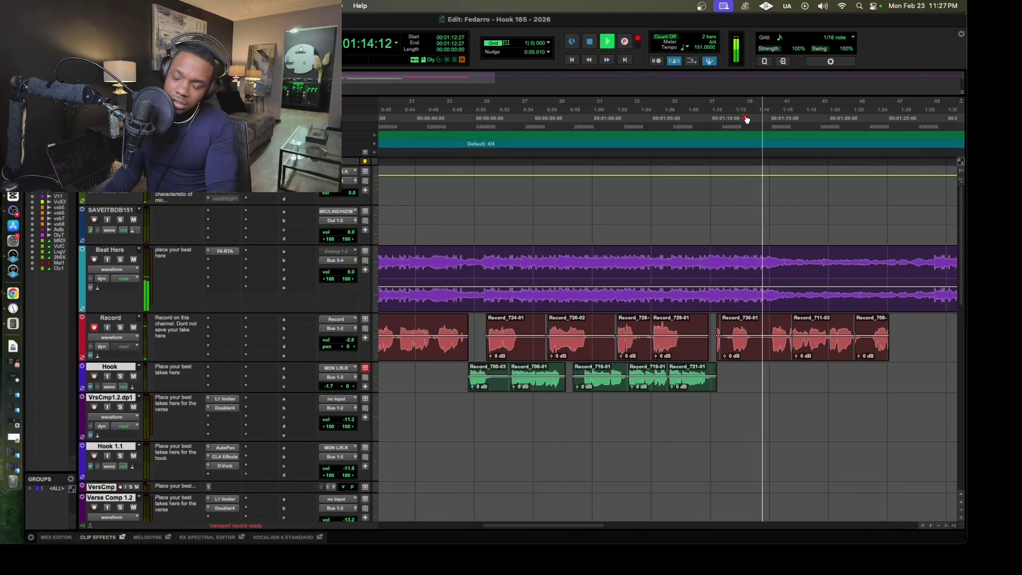
key("super+space")
key("super+space")
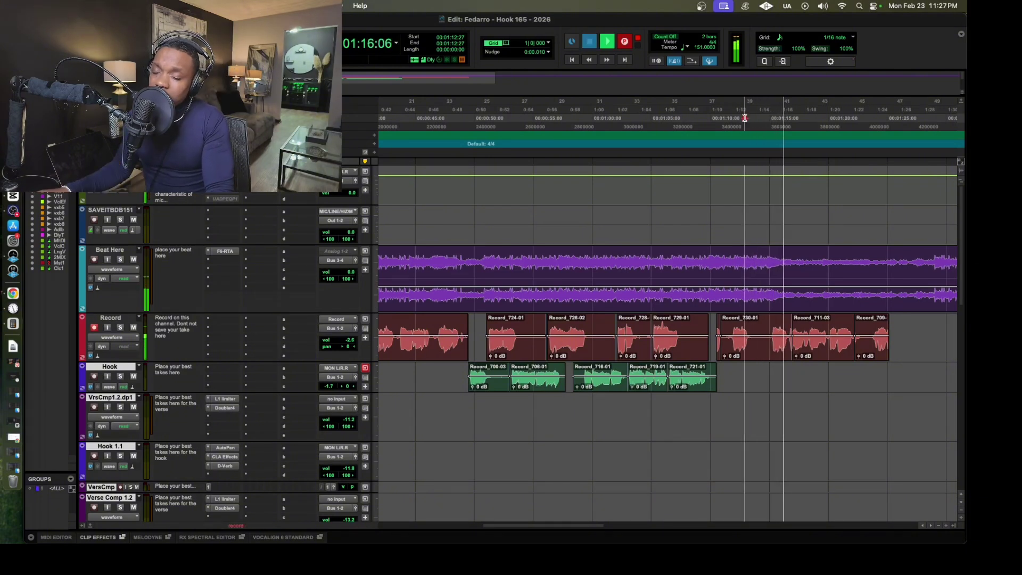
left_click(745, 118)
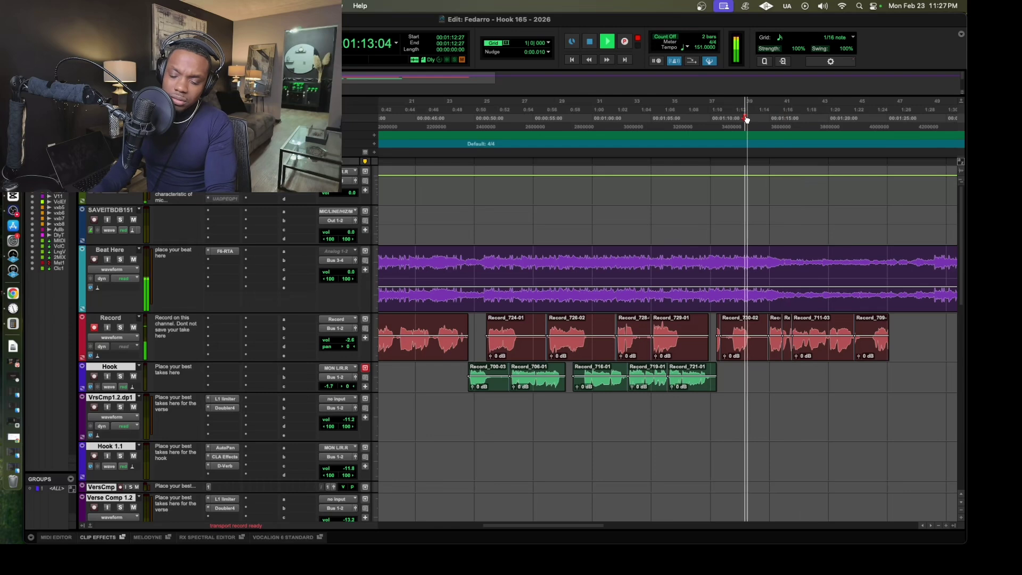
key("super+space")
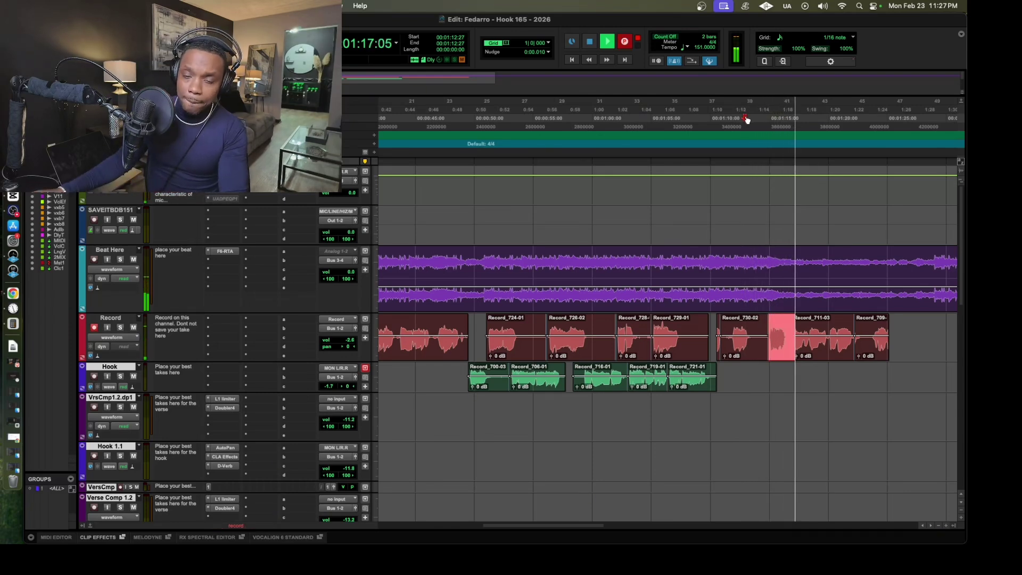
key("super+space")
Move both parts of the new phrase straight down onto the Hook track and clear the leftover audio between 00:01:08:20 and 00:01:11:07 on Record.
left_click_drag(783, 335, 783, 377)
left_click_drag(739, 337, 740, 377)
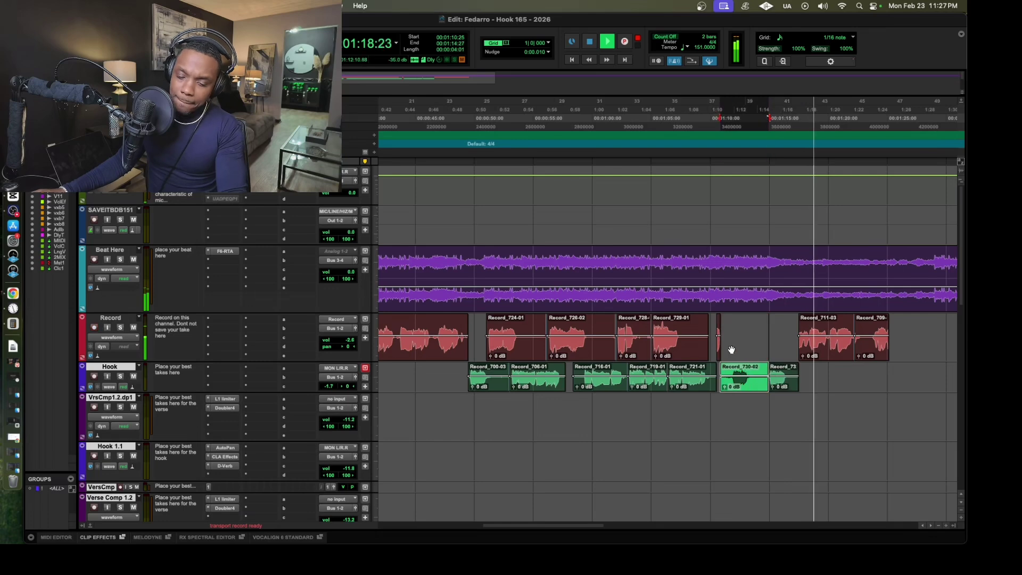
left_click_drag(724, 335, 695, 341)
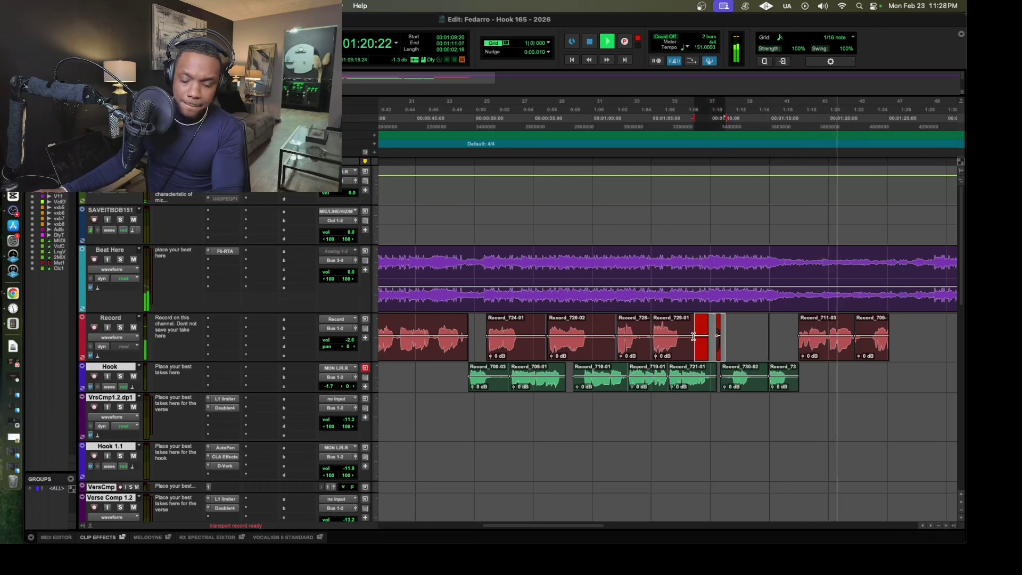
left_click(693, 336)
Move the four fill clips from the Record track straight down onto the Hook 1.1 track.
left_click(497, 351)
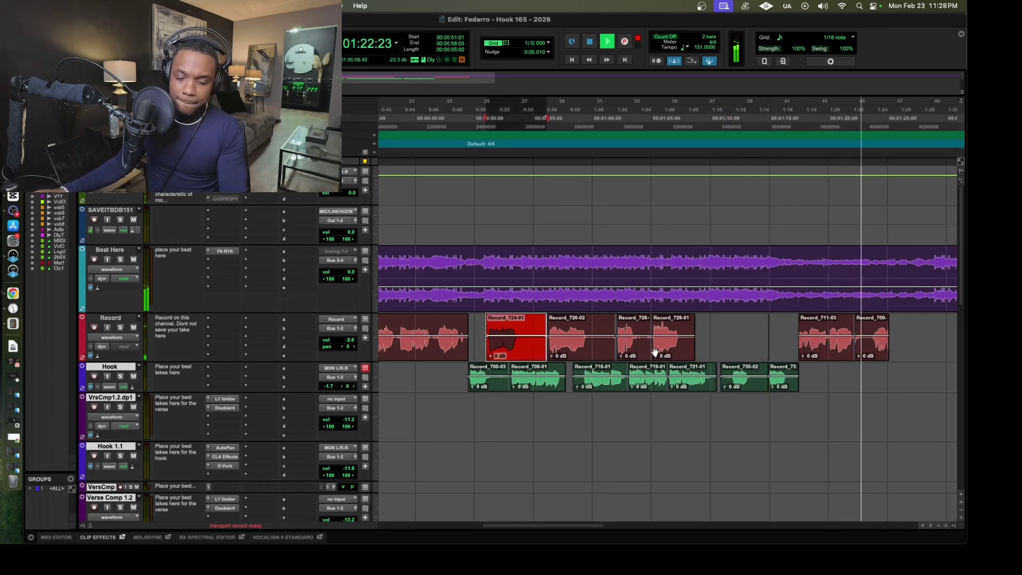
left_click(654, 351, "shift")
left_click_drag(655, 352, 654, 476)
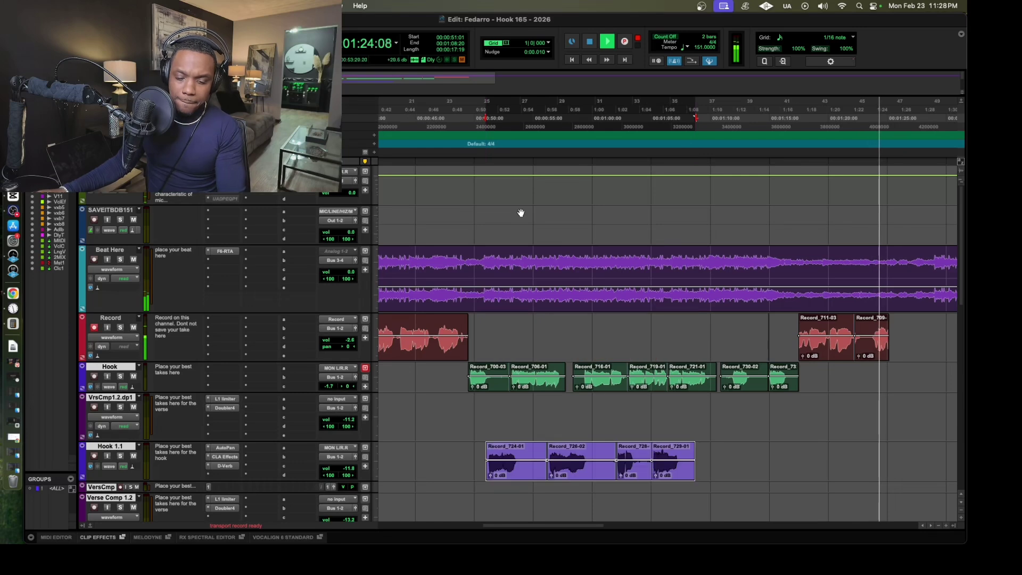
Delete the unused takes after the new phrase on the Record track and trim the earlier take to end at 00:00:43:15.
left_click(455, 131)
left_click_drag(755, 335, 902, 329)
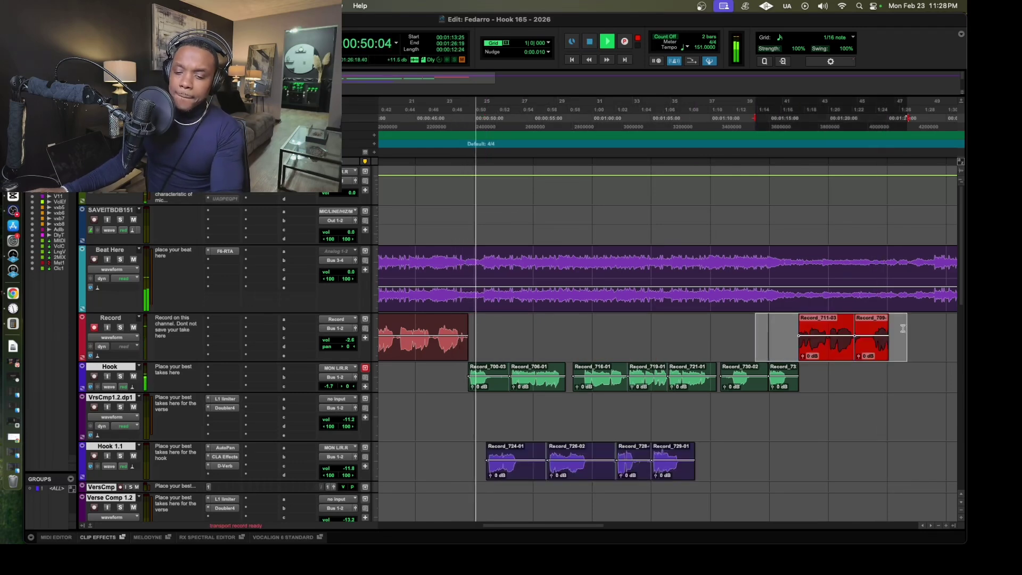
key("Delete")
left_click(398, 335)
key("s")
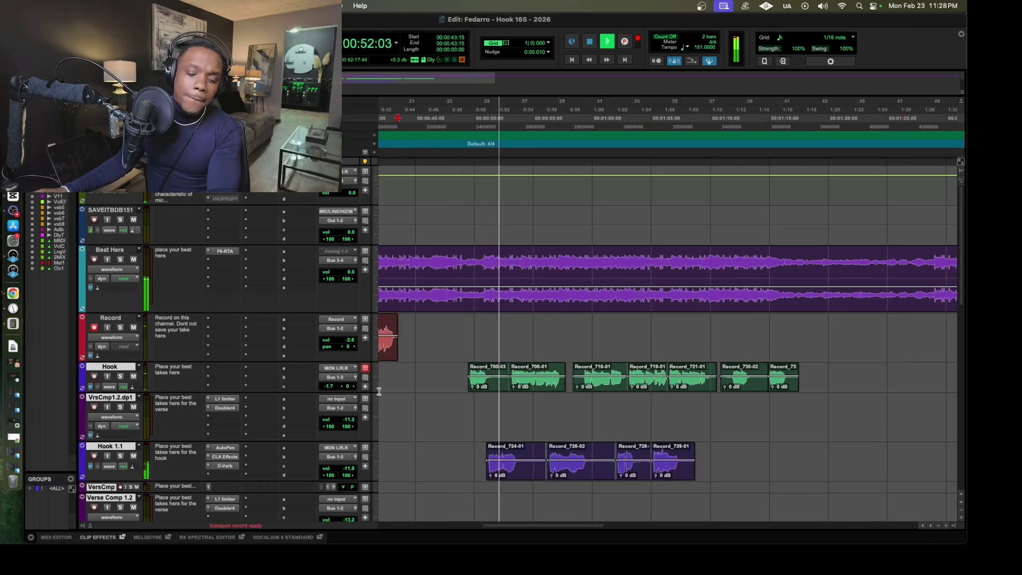
Set the Hook 1.1 track volume to -8.2 and the Hook track volume to 0.0 during playback.
left_click_drag(348, 472, 348, 471)
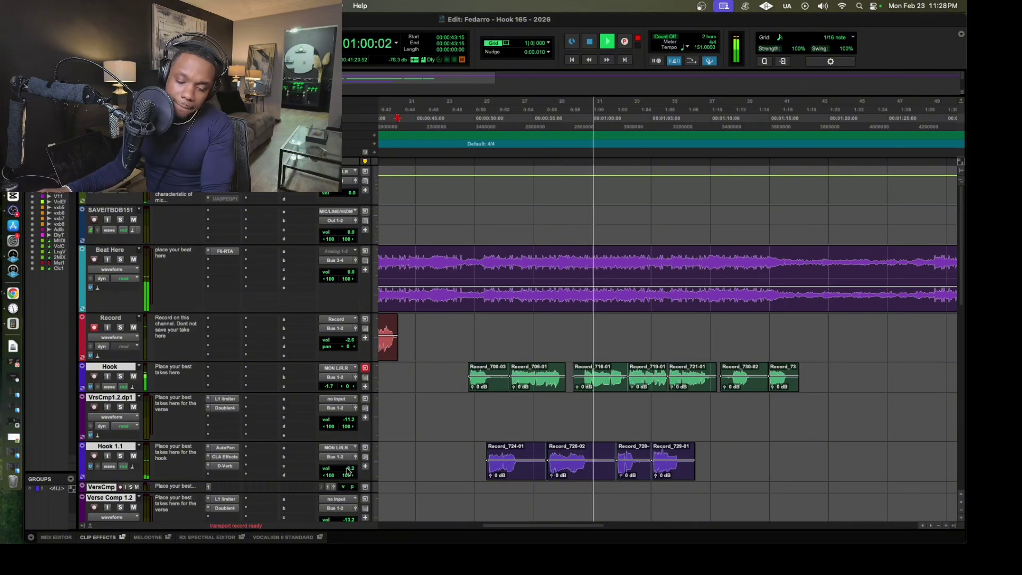
left_click_drag(329, 385, 330, 386)
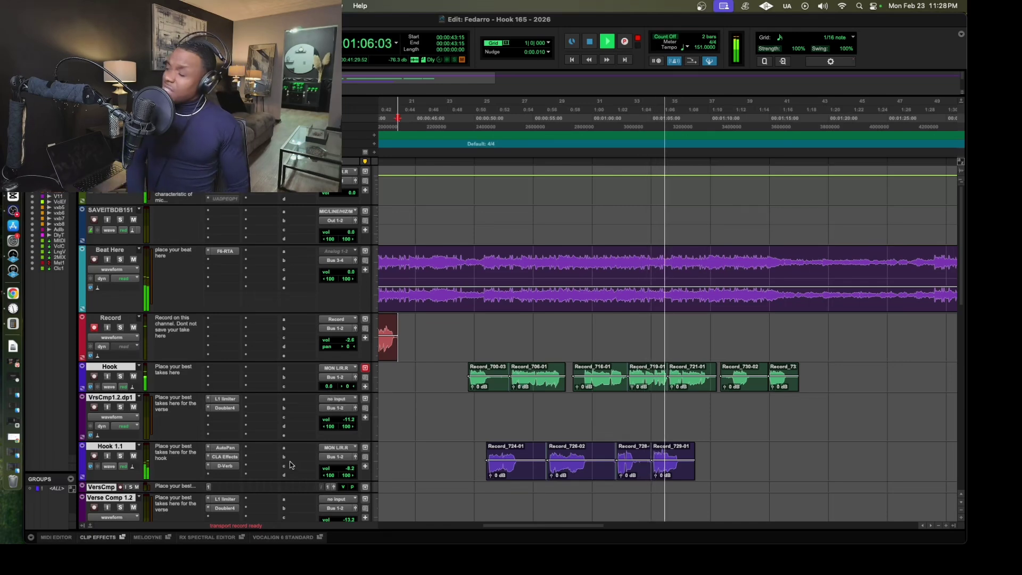
key("space")
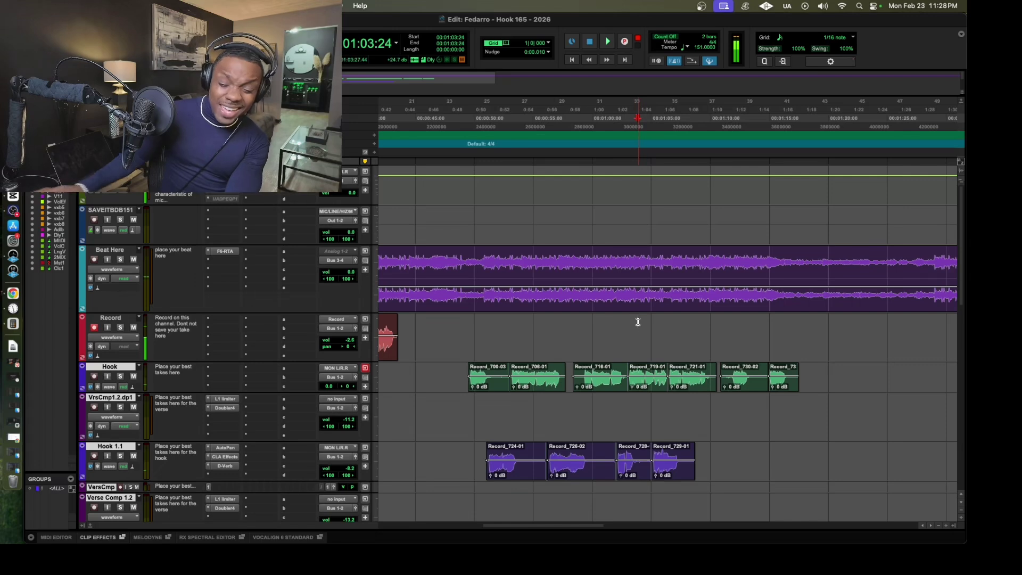
Record an ad-lib on the Record track from about 00:01:05 and redo it once, rolling in from 00:01:03:26.
key("space")
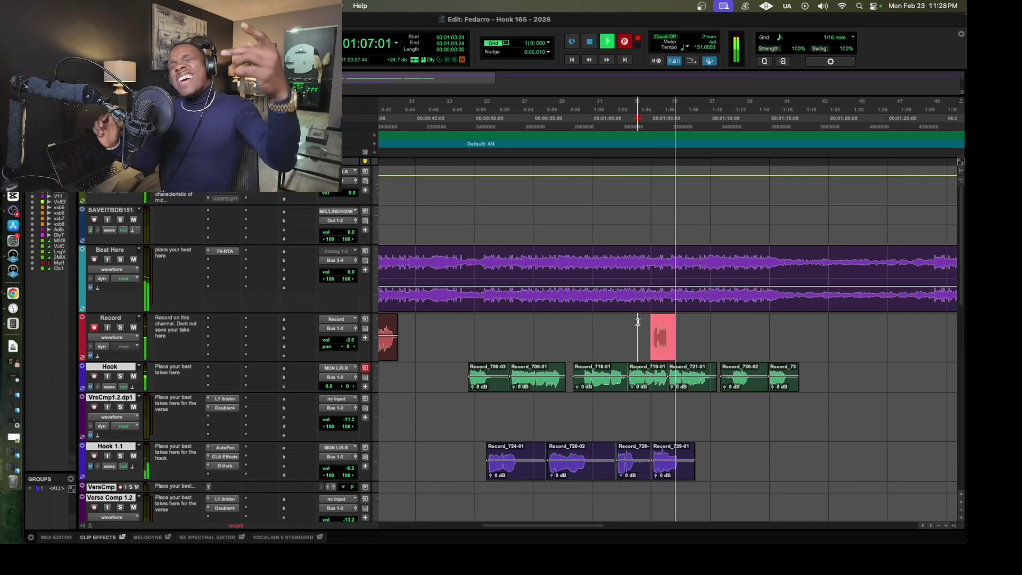
key("space")
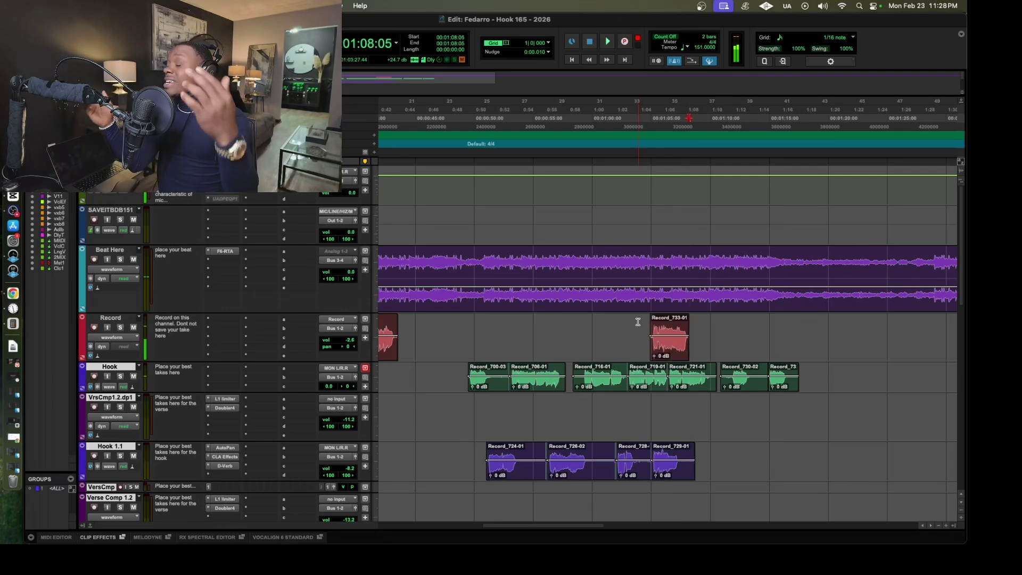
key("space")
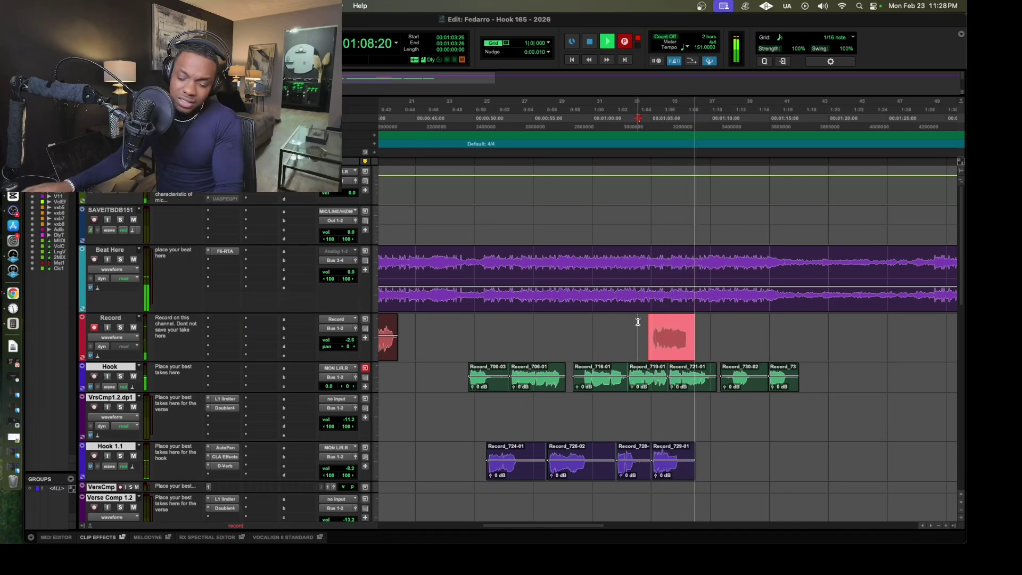
key("space")
Move the ad-lib take straight down onto the VrsCmp1.2.dp1 track and raise its clip gain to +8.1 dB.
left_click_drag(660, 335, 652, 432)
key("space")
left_click(671, 330)
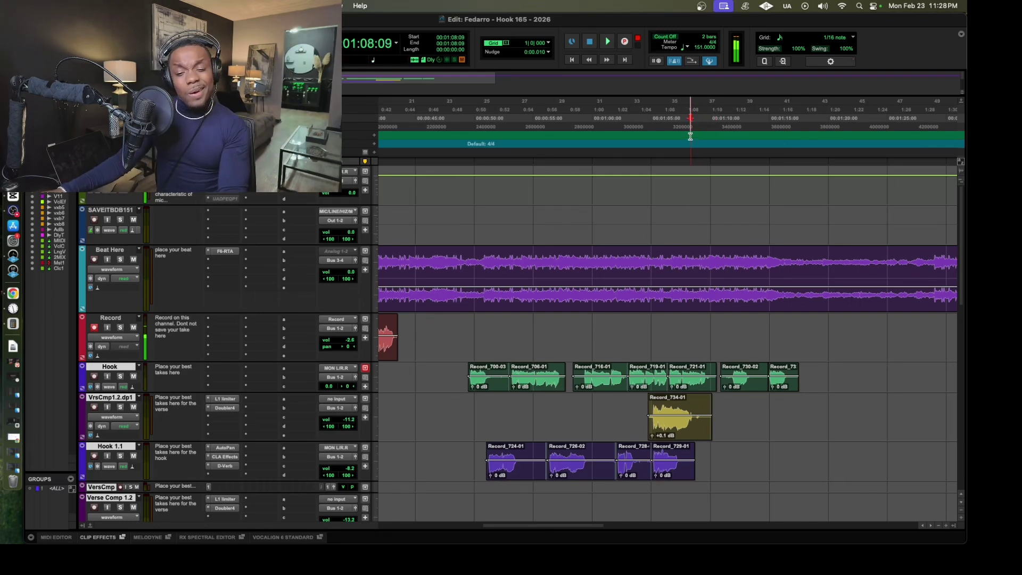
Record an ad-lib on the Record track from about 00:01:10, and punch in a second one from about 00:01:13, rolling in from 00:01:12:00.
key("space")
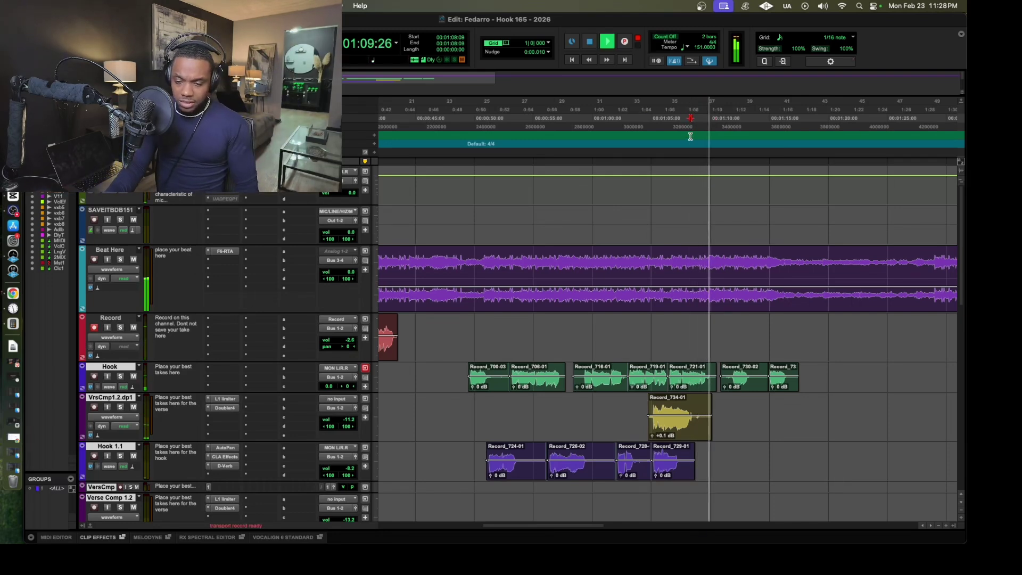
key("super+space")
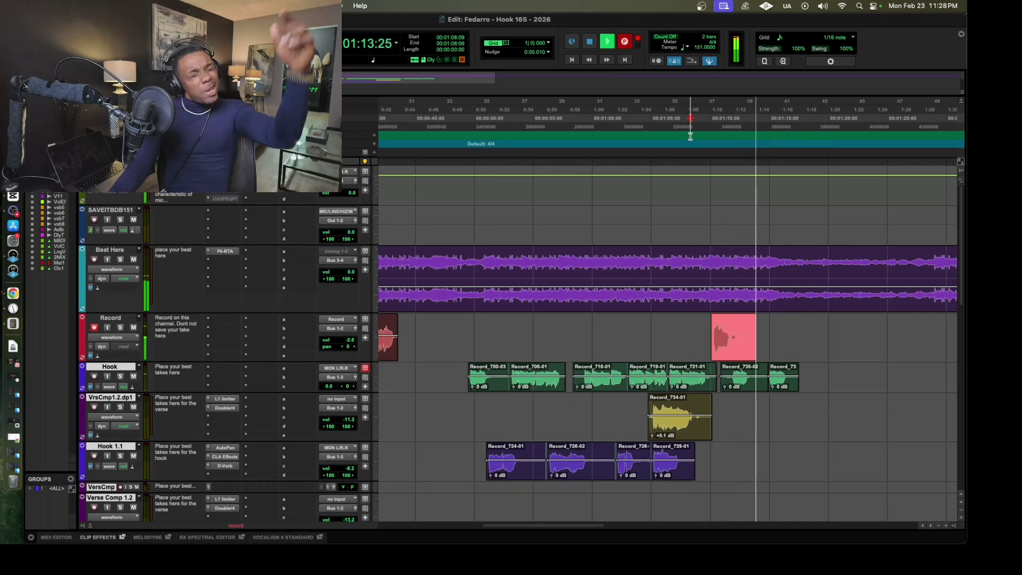
key("space")
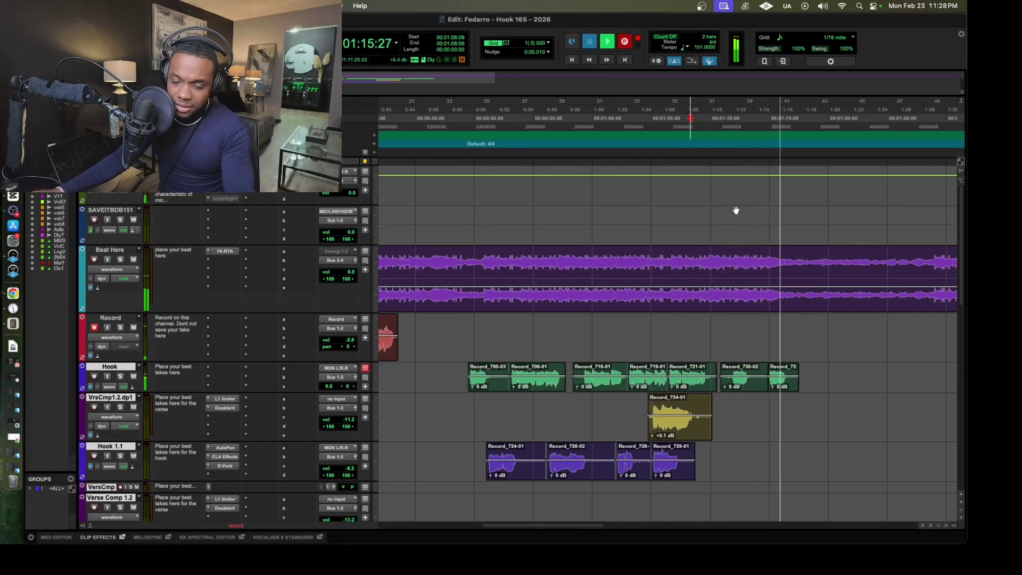
key("super+space")
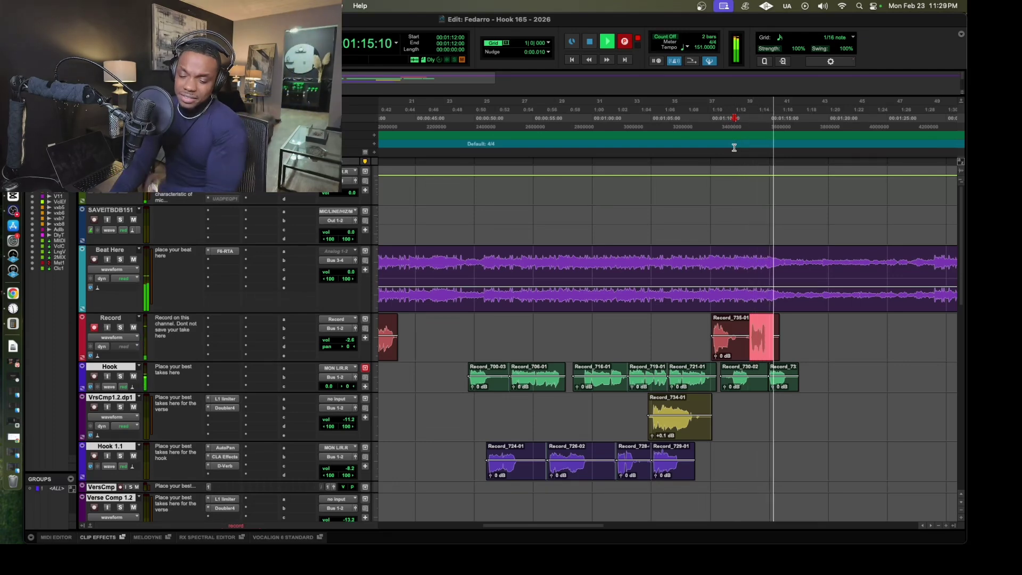
Move the Vocal Efx track up in the track list so it sits directly below the Record track.
scroll(112, 374, "down", 5)
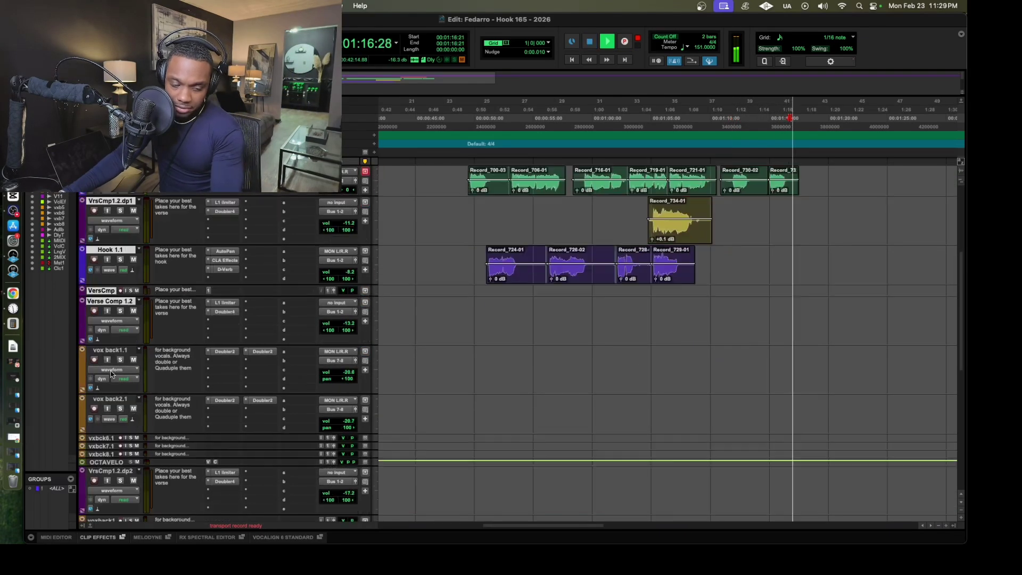
scroll(112, 375, "down", 2)
scroll(104, 388, "down", 2)
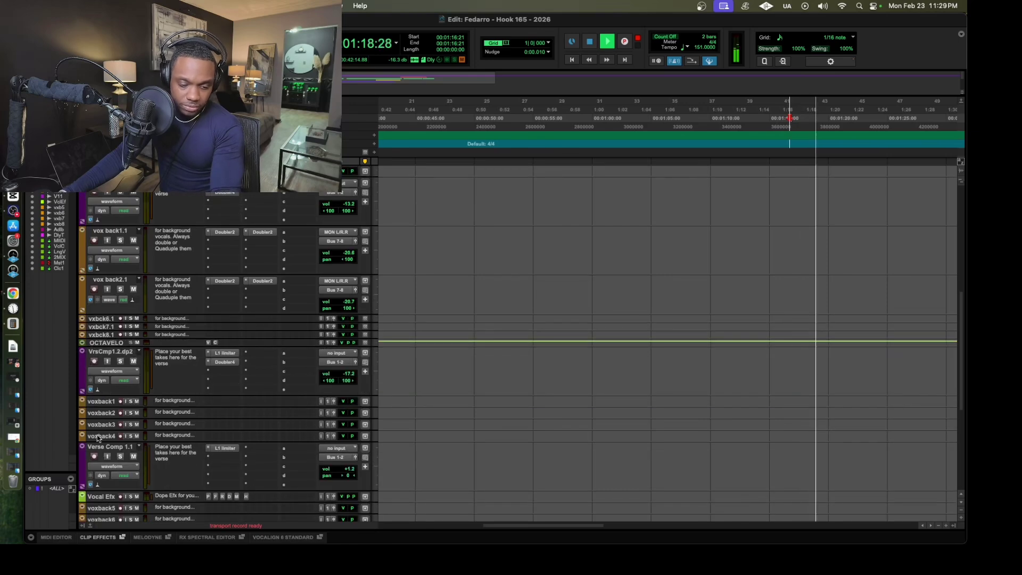
scroll(106, 444, "down", 2)
left_click_drag(96, 390, 252, 361)
scroll(176, 373, "up", 8)
Move the two new ad-lib takes straight down onto the Vocal Efx track and delete the leftover sliver on the Record track.
left_click_drag(732, 335, 758, 370)
key("space")
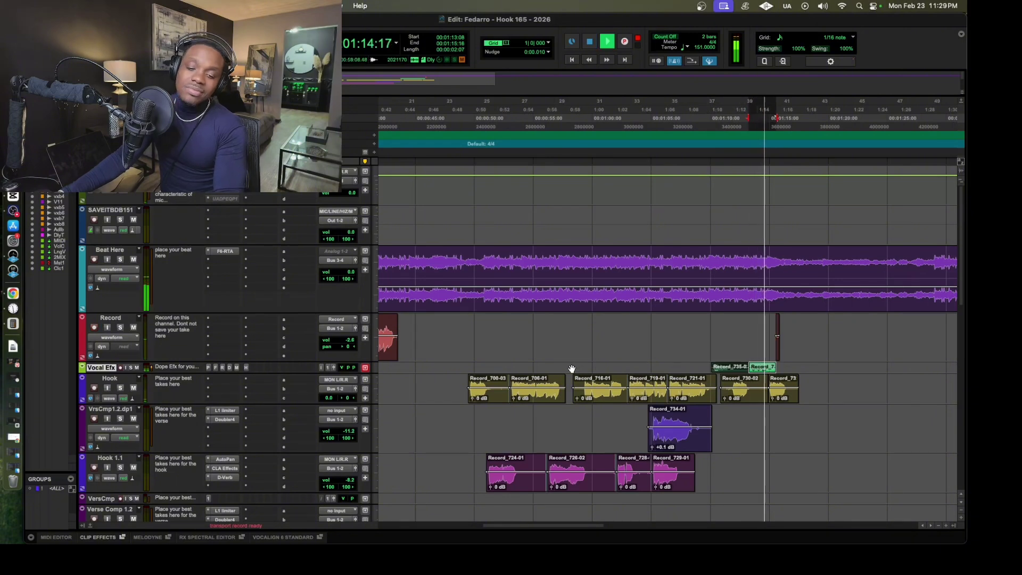
left_click(468, 117)
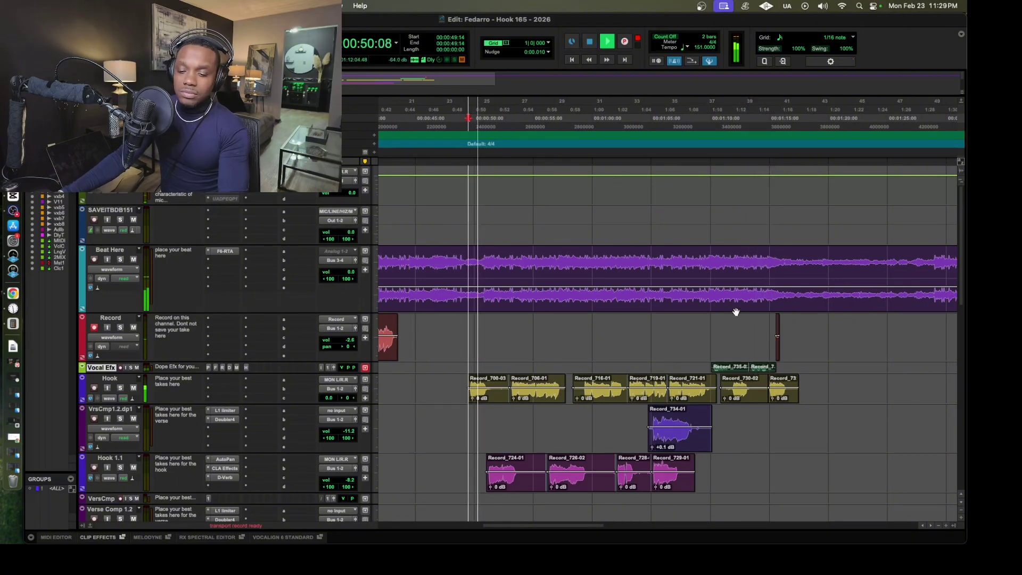
left_click_drag(766, 341, 833, 342)
left_click(766, 336)
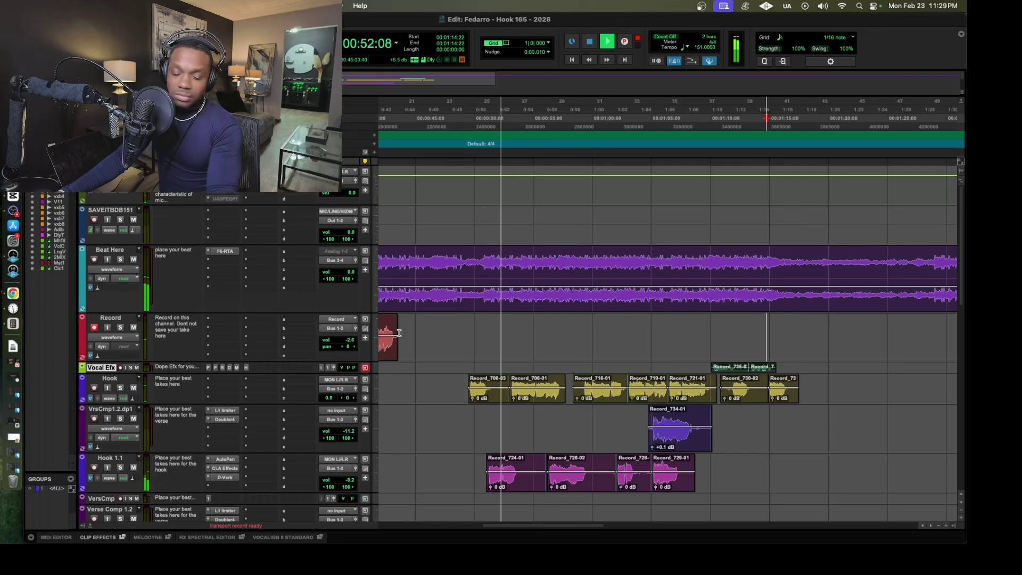
Enlarge the Vocal Efx track, set its volume to -4.8 and set the mix of its D-Verb reverb to 28%.
left_click_drag(347, 371, 338, 390)
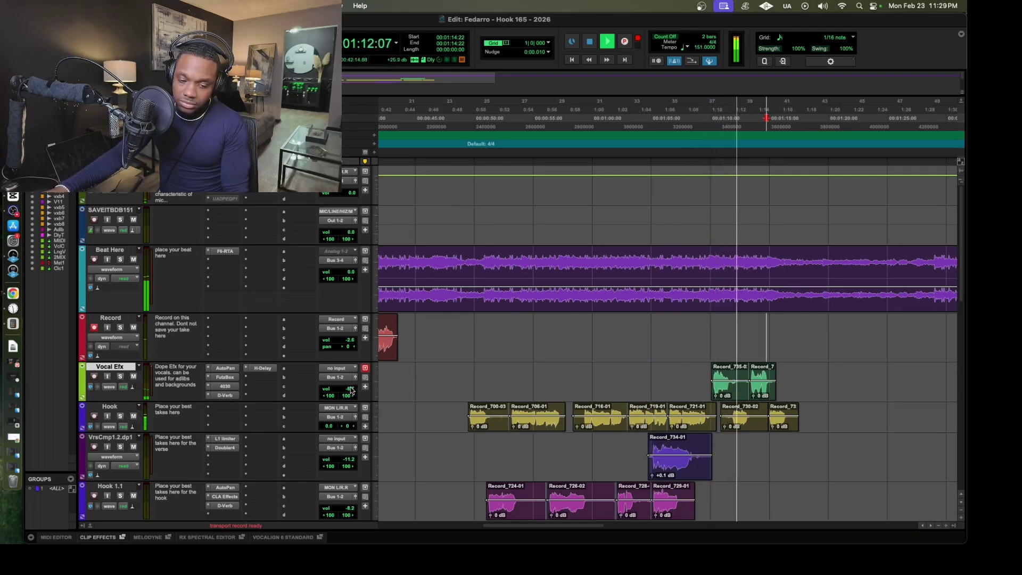
left_click_drag(356, 391, 352, 389)
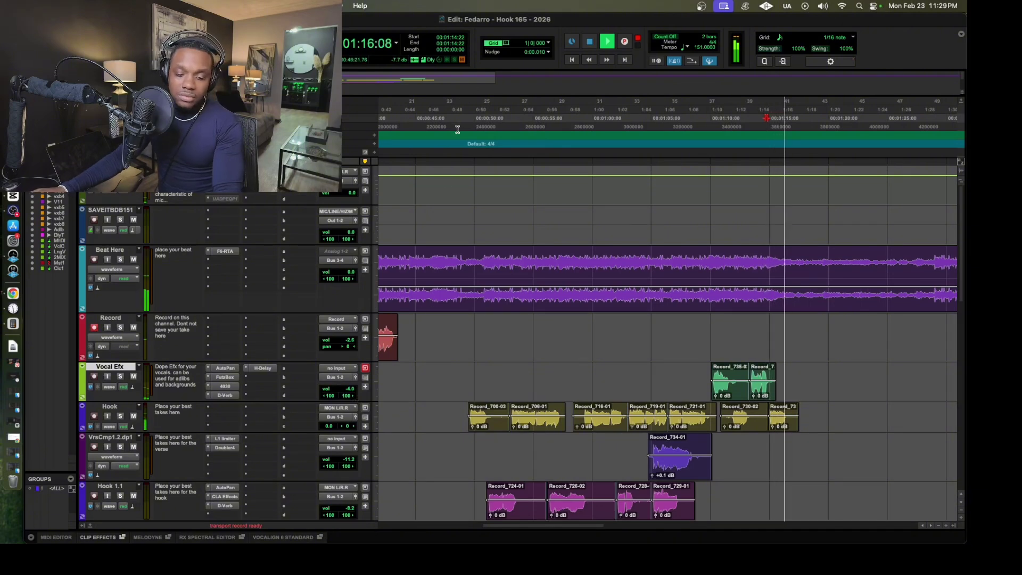
left_click(221, 386)
left_click(215, 395)
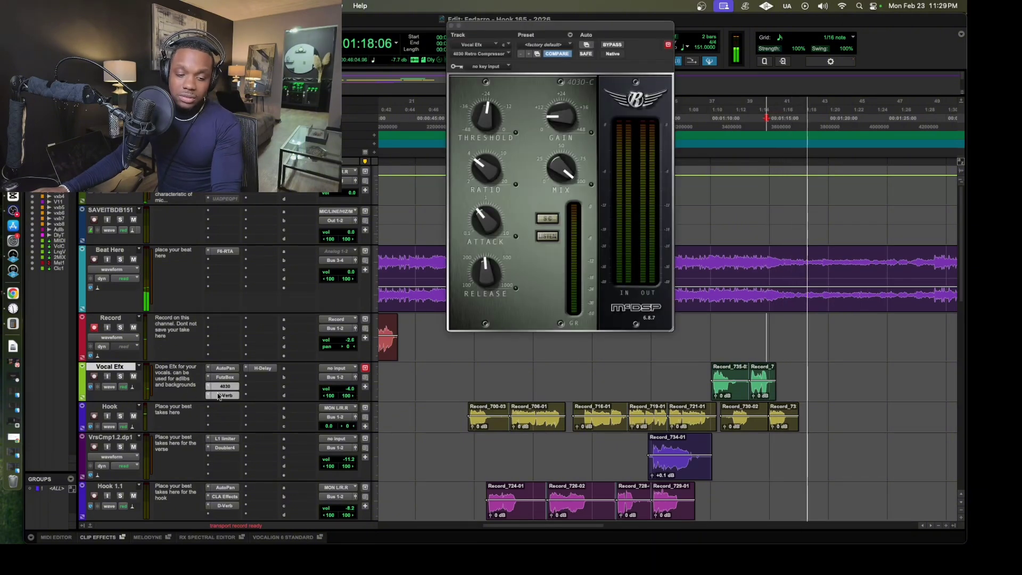
left_click_drag(555, 192, 552, 193)
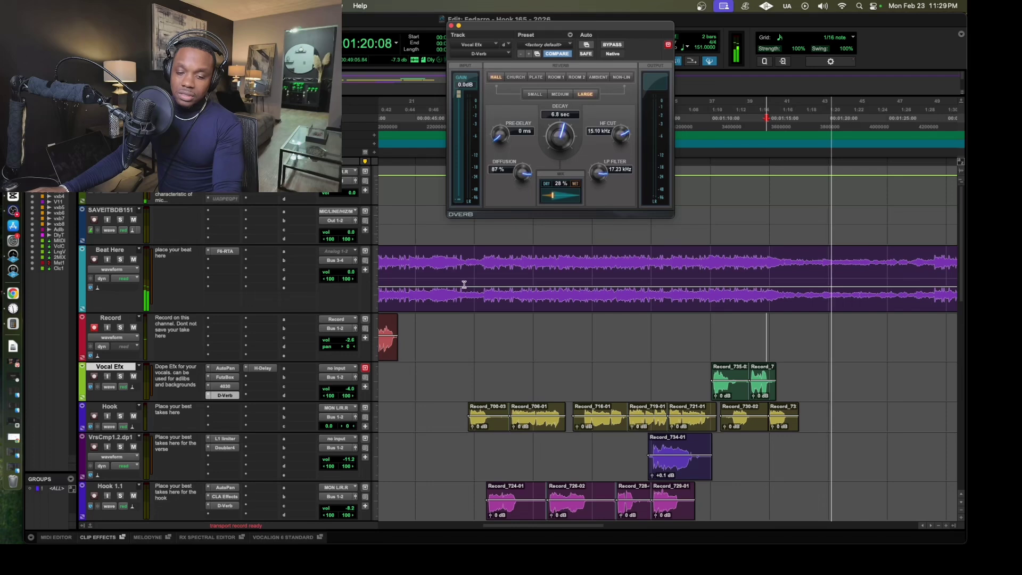
Play the hook from its start and set the Hook 1.1 track volume to -9.5 during playback.
left_click(467, 312)
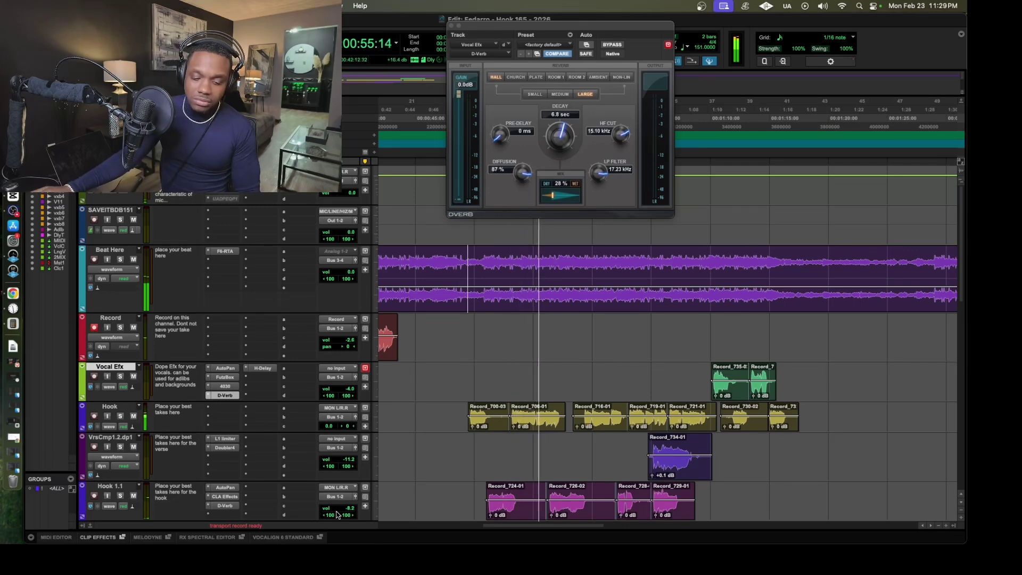
left_click_drag(337, 514, 342, 508)
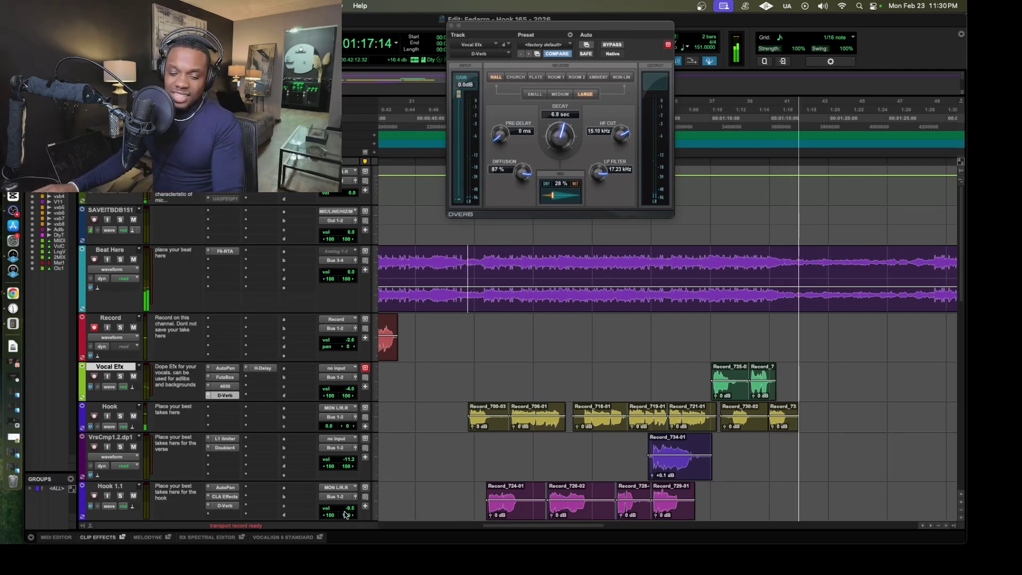
left_click(470, 364)
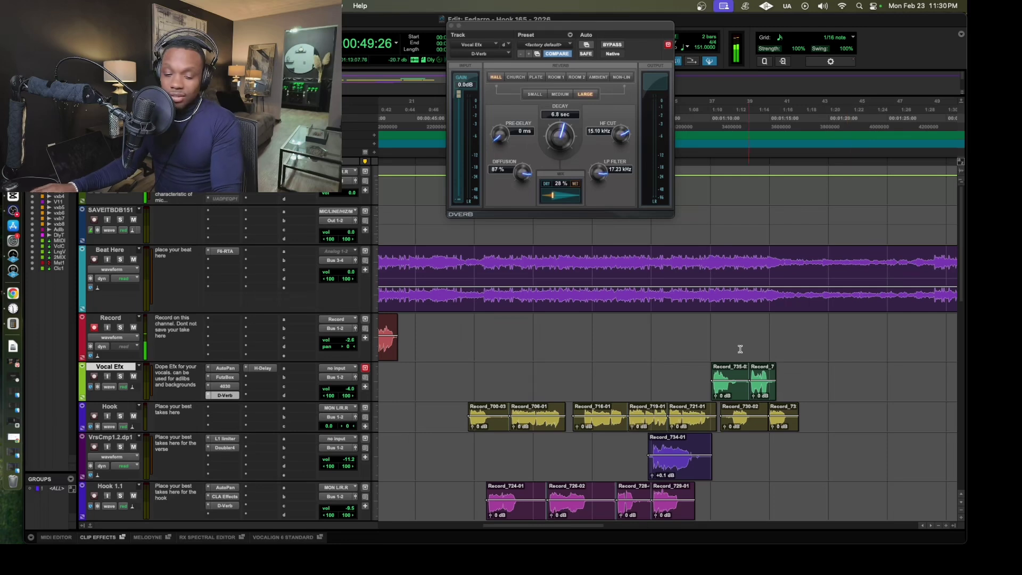
left_click(72, 5)
key("Escape")
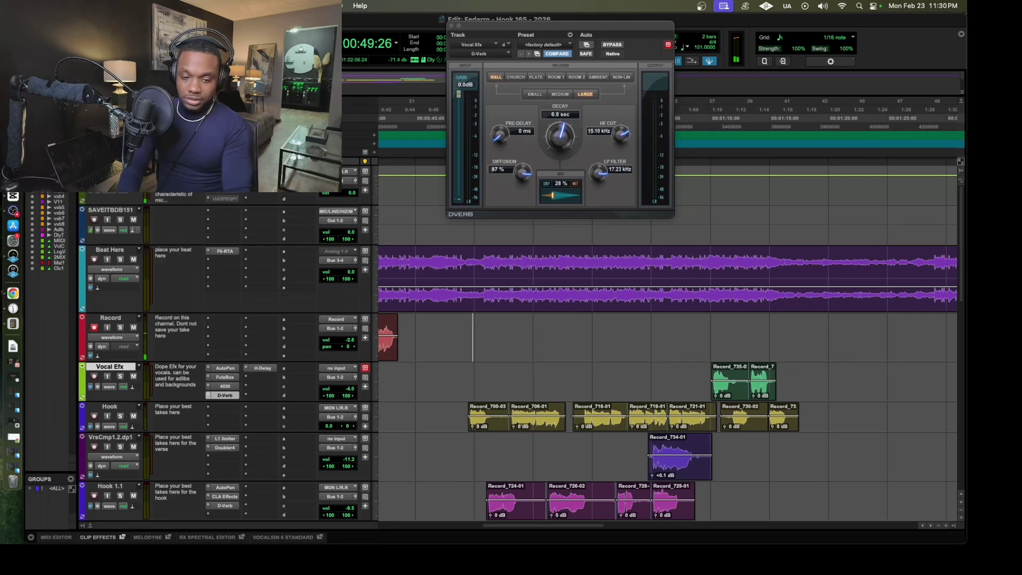